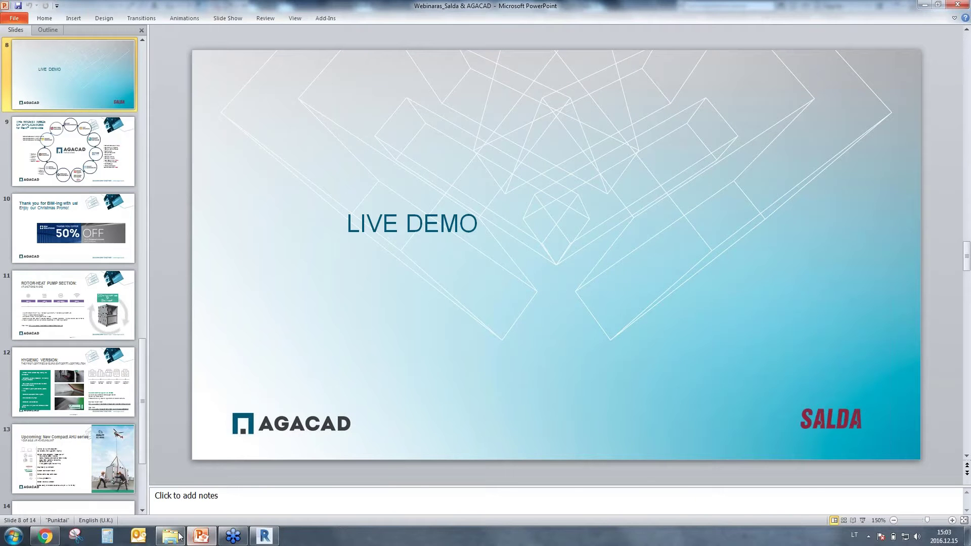
# Step: In Revit, orbit and zoom to the rooftop AHU and inspect its 1970 × 1100 return-air duct
pyautogui.click(265, 536)
pyautogui.keyDown('shift'); pyautogui.moveTo(456, 419); pyautogui.dragTo(490, 417, button='middle'); pyautogui.keyUp('shift')
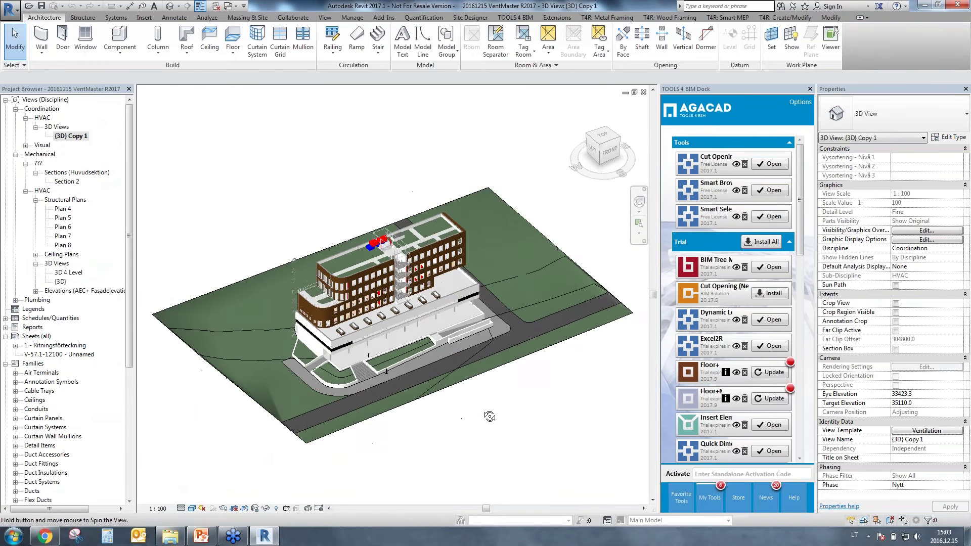
pyautogui.scroll(5, 363, 234)
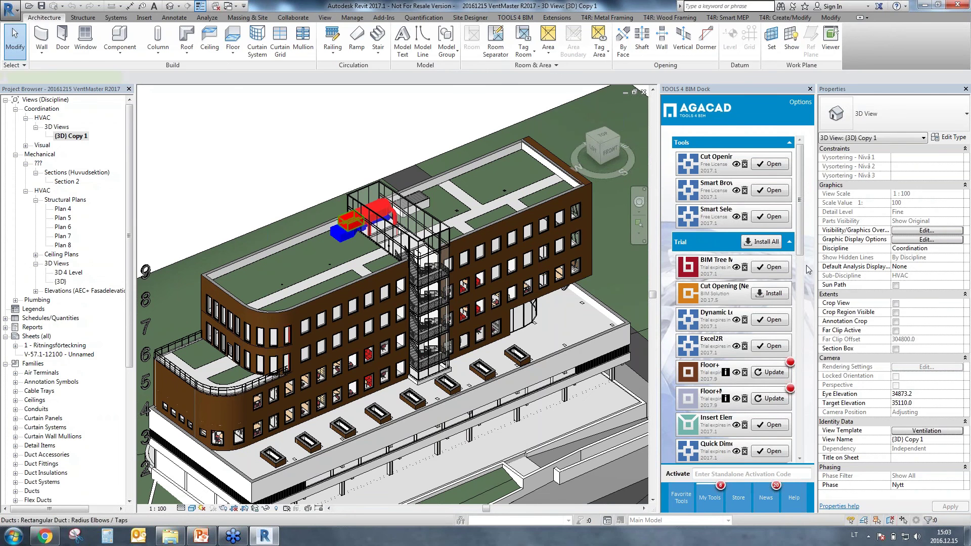
pyautogui.click(353, 229)
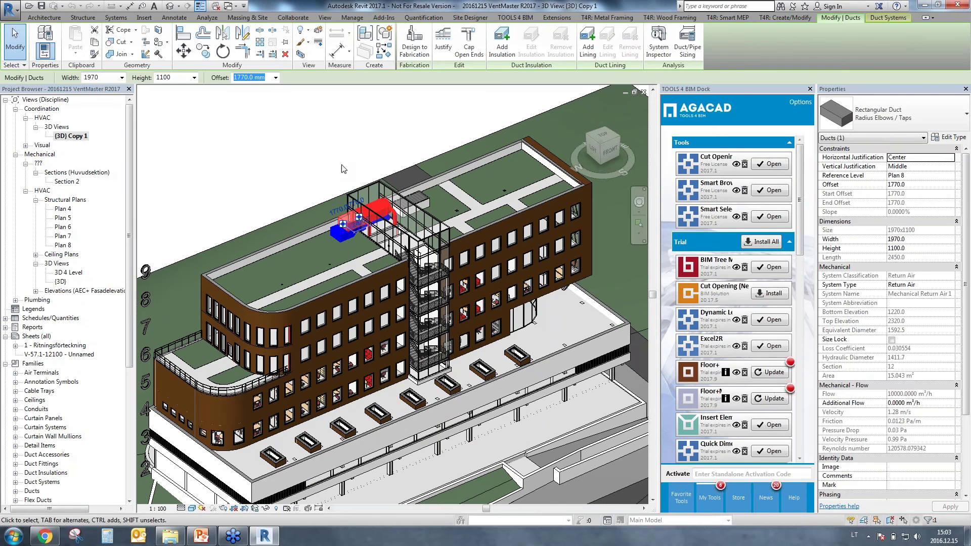
pyautogui.click(305, 158)
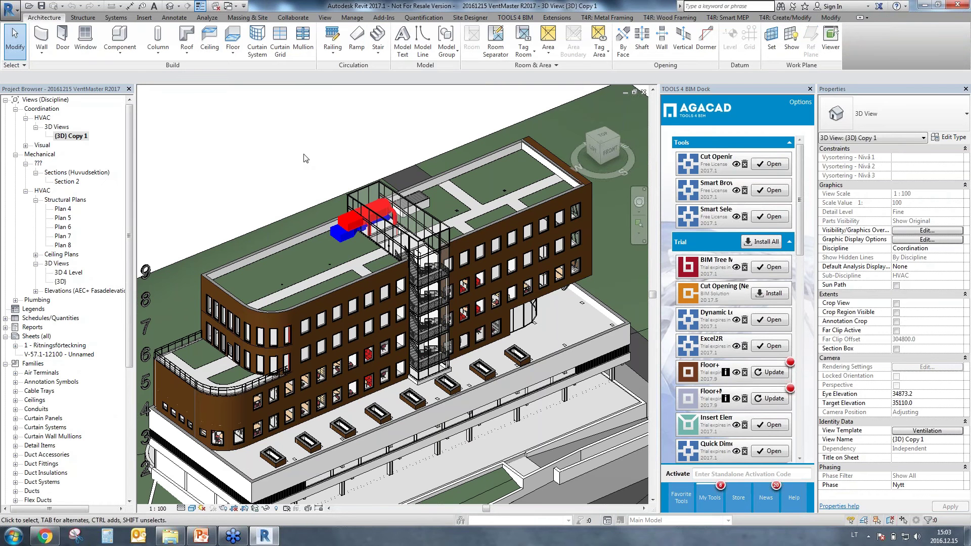
pyautogui.click(45, 536)
pyautogui.click(164, 34)
pyautogui.write('ww')
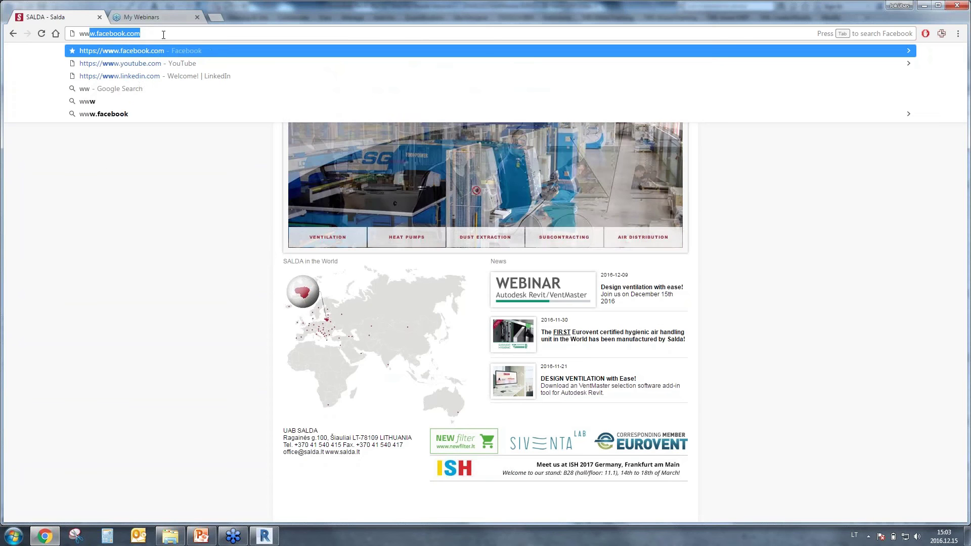
pyautogui.write('w.salda.lt')
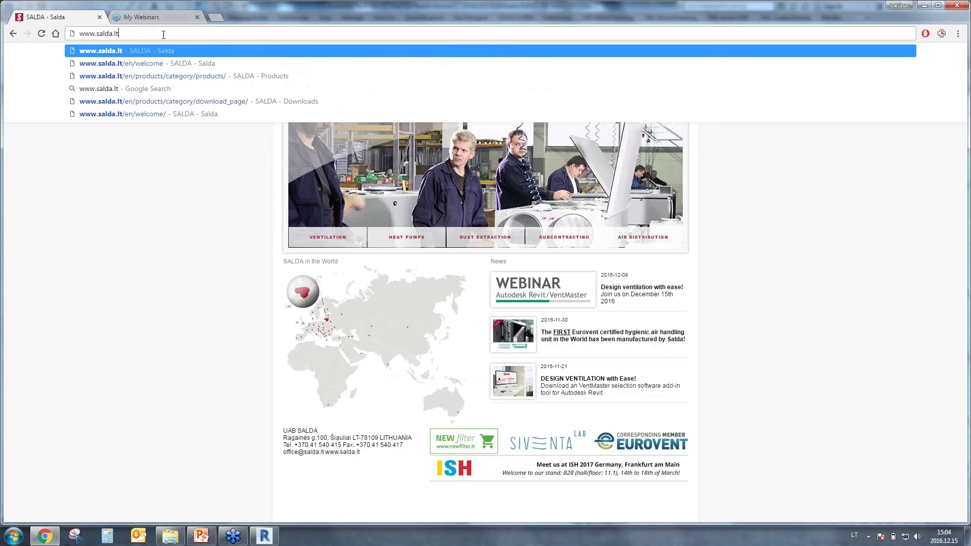
pyautogui.press('Return')
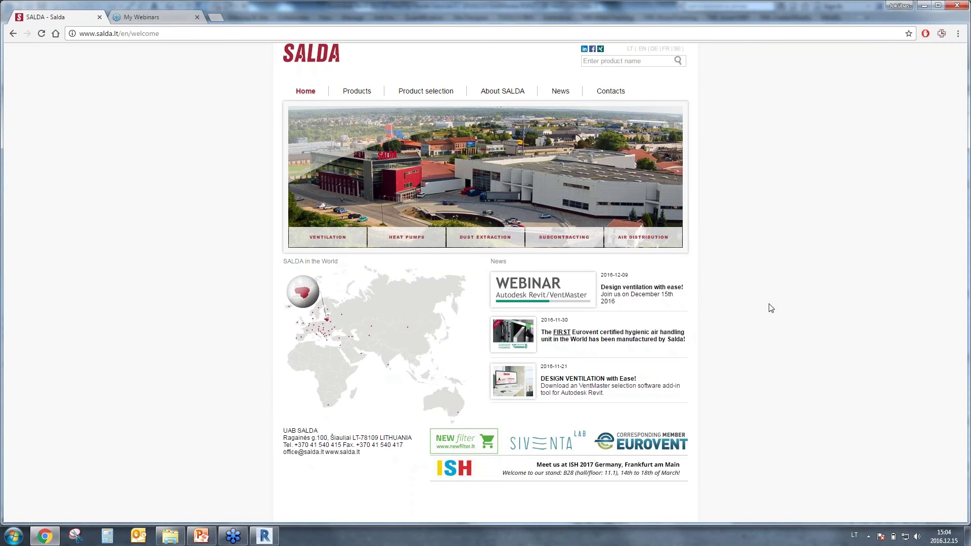
# Step: Go to Products > Downloads and find the VentMaster V5 Revit 2016 and 2017 plug-in entries
pyautogui.click(360, 92)
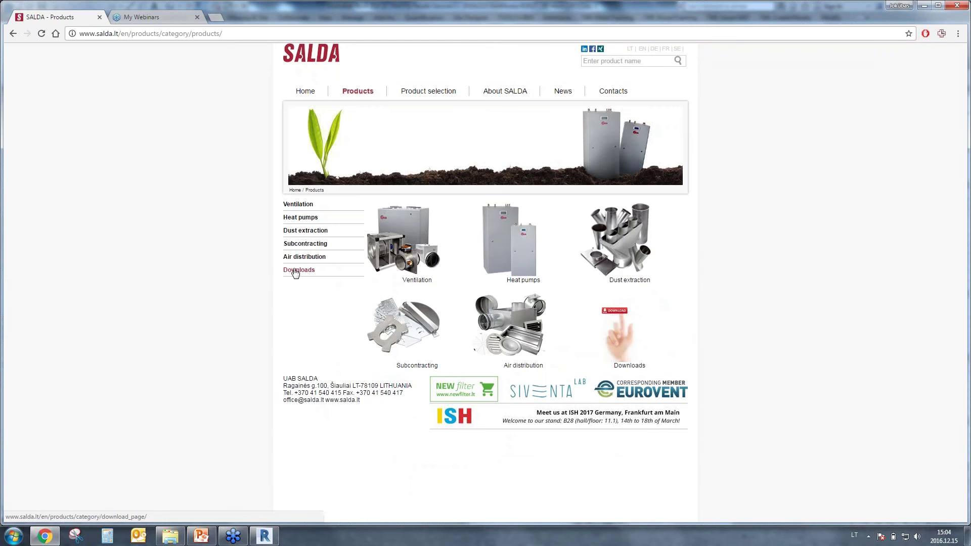
pyautogui.click(298, 270)
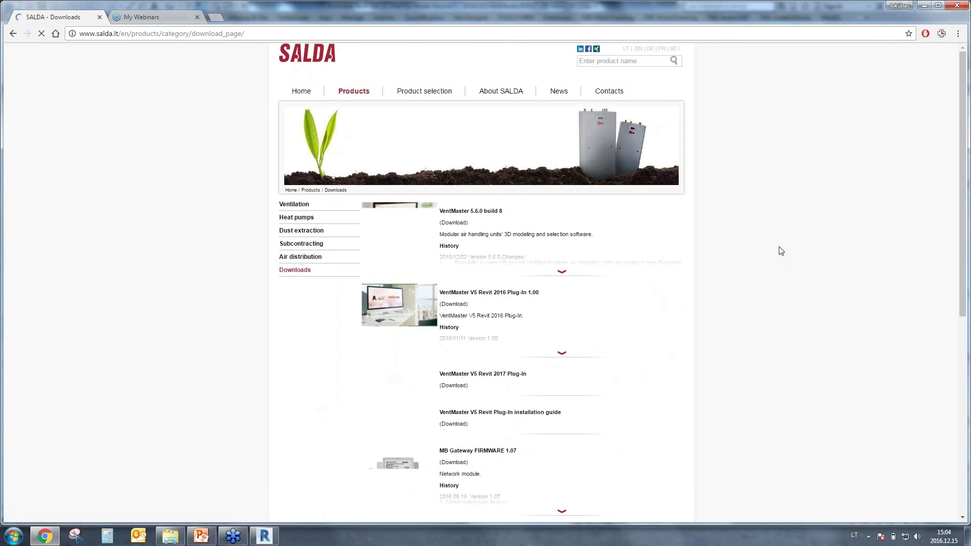
pyautogui.scroll(-2, 730, 265)
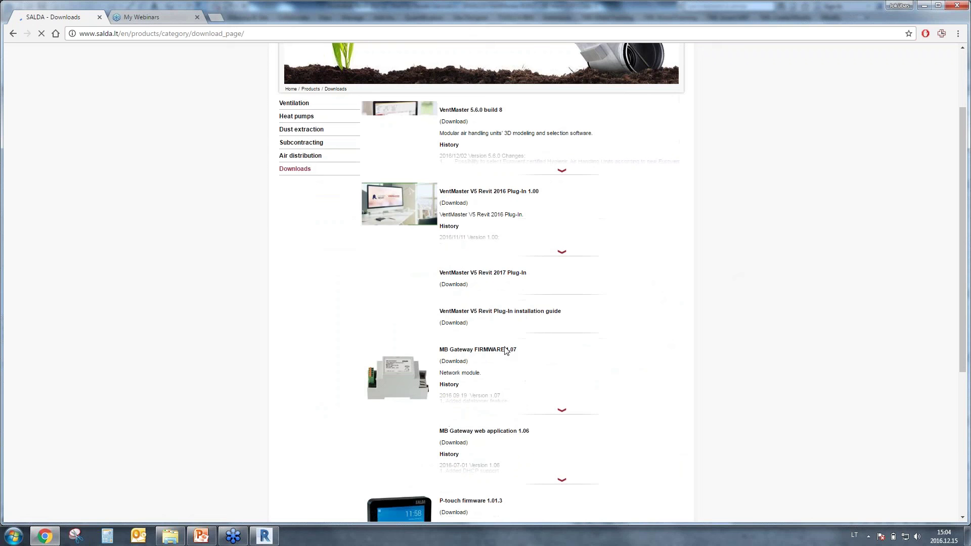
pyautogui.moveTo(426, 329); pyautogui.dragTo(440, 193)
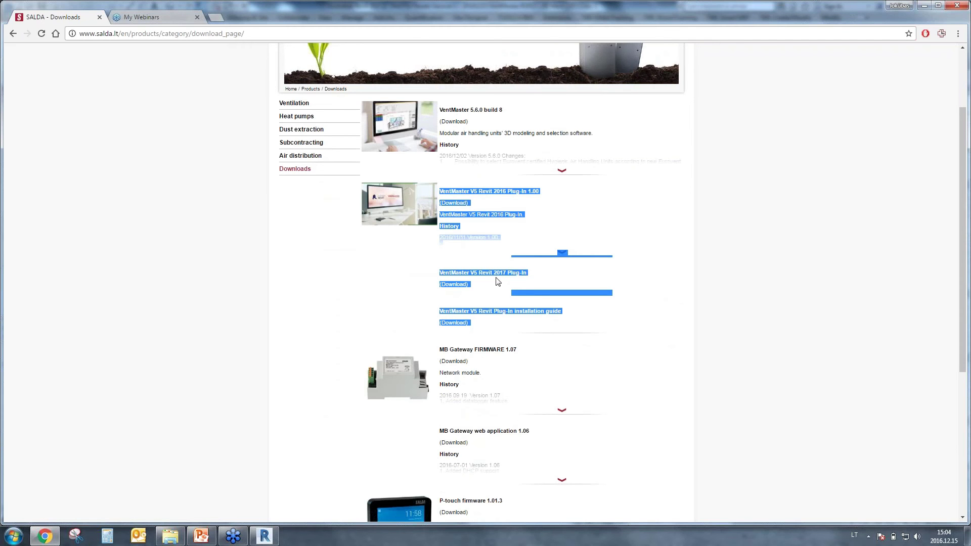
pyautogui.click(677, 329)
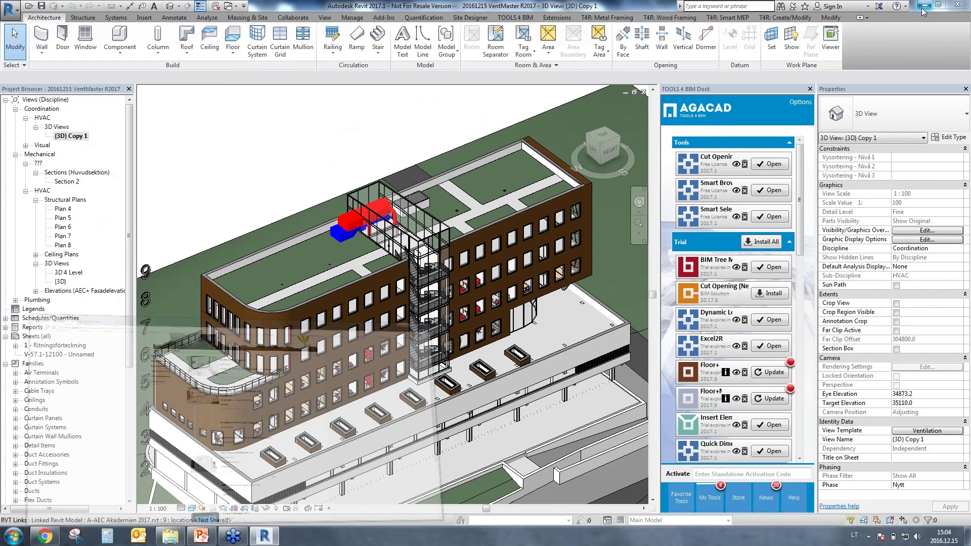
# Step: Float the Ventmaster Importer panel from Add-Ins over the model and select the red rooftop duct
pyautogui.click(924, 6)
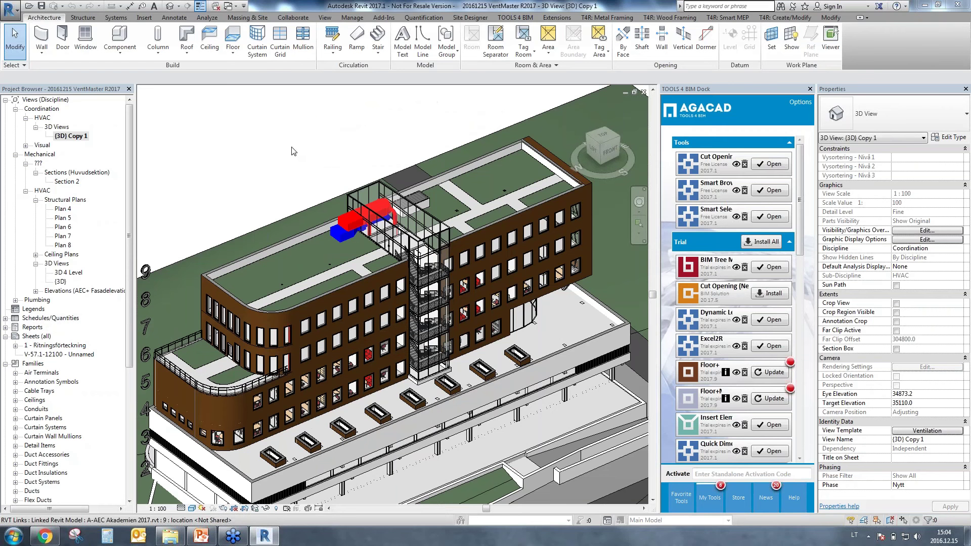
pyautogui.click(384, 18)
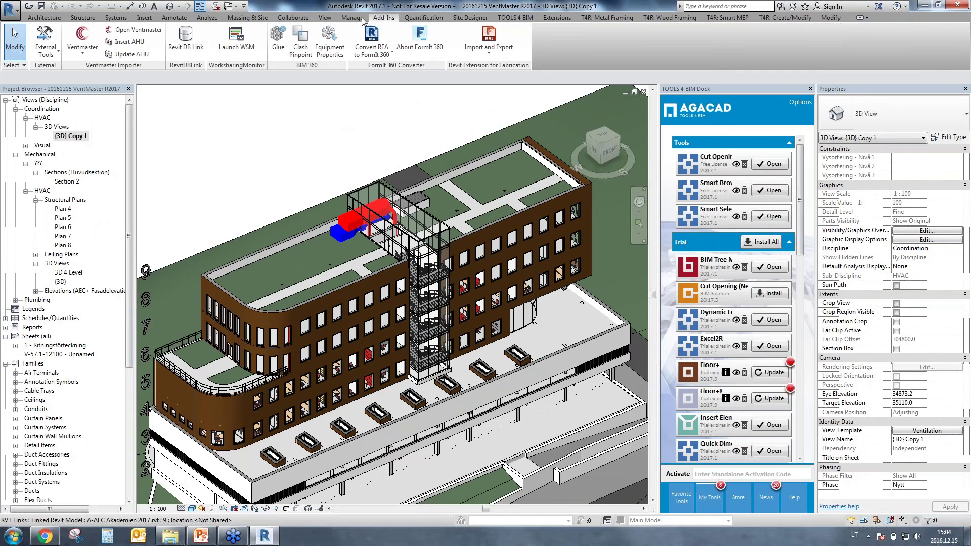
pyautogui.moveTo(114, 66); pyautogui.dragTo(199, 149)
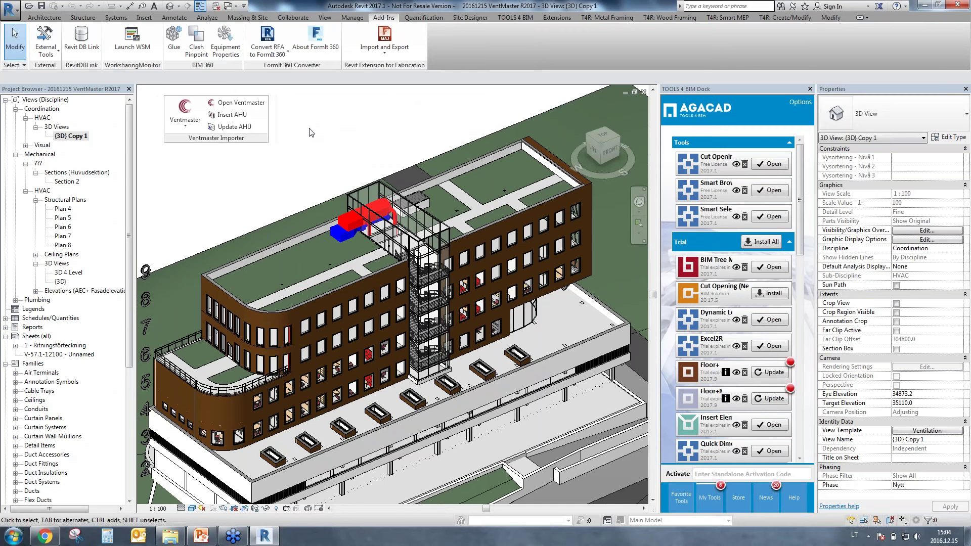
pyautogui.click(350, 227)
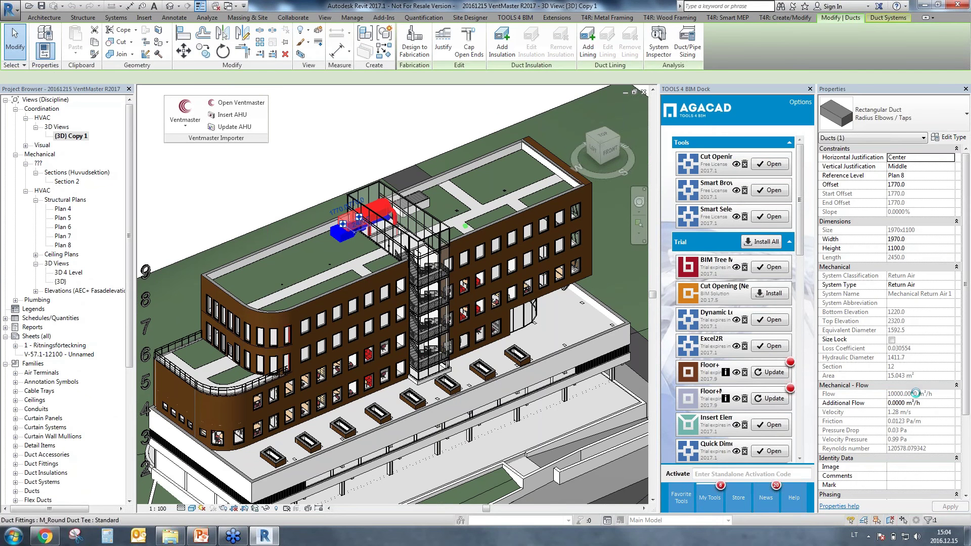
# Step: Launch VentMaster with a new heat recovery unit with rotor project
pyautogui.click(225, 105)
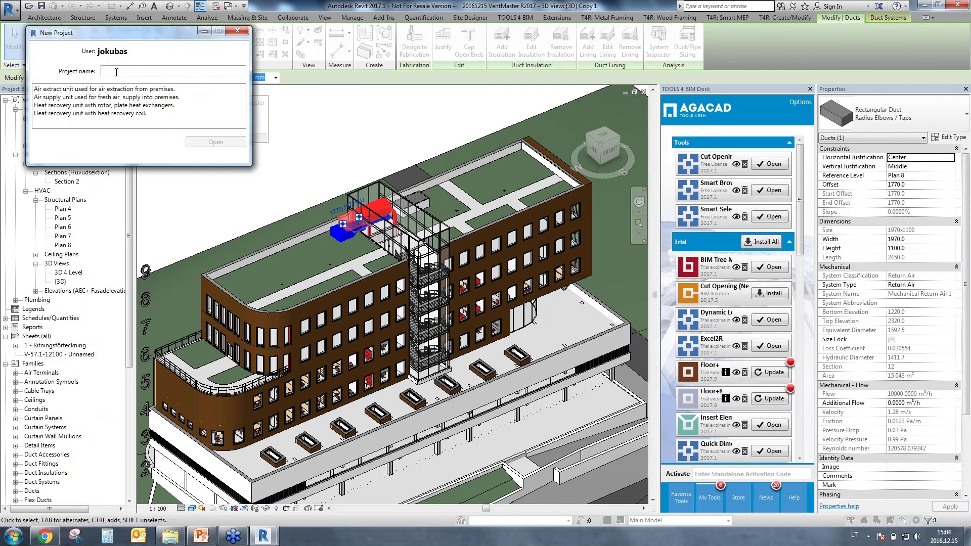
pyautogui.click(116, 72)
pyautogui.click(89, 106)
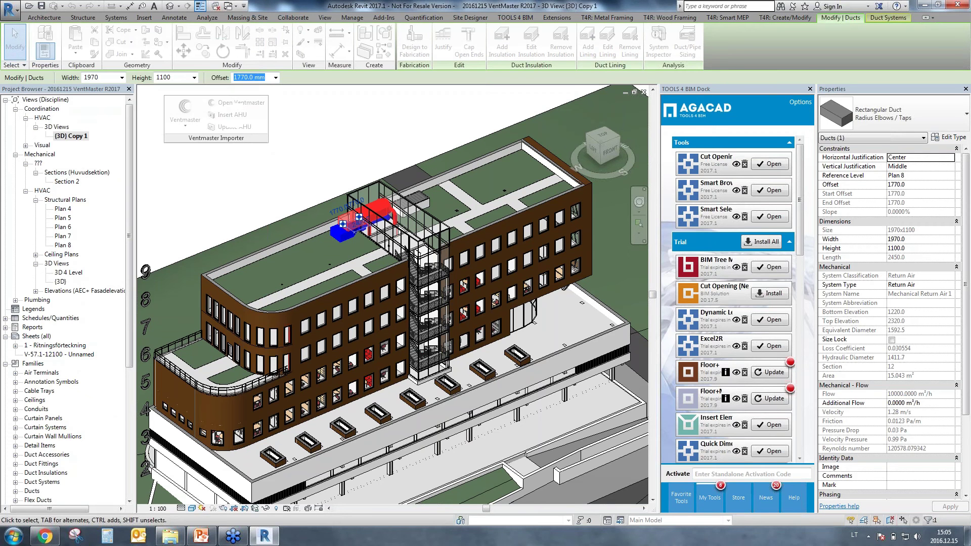
pyautogui.click(217, 144)
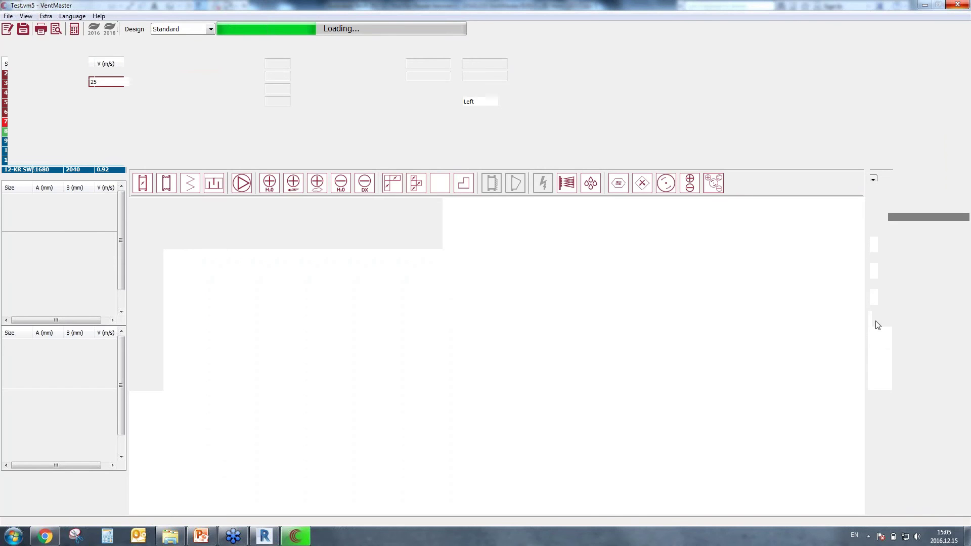
# Step: Check the 10000 m³/h supply and exhaust airflows in the 3D AHU and view the fan section's data
pyautogui.click(496, 287)
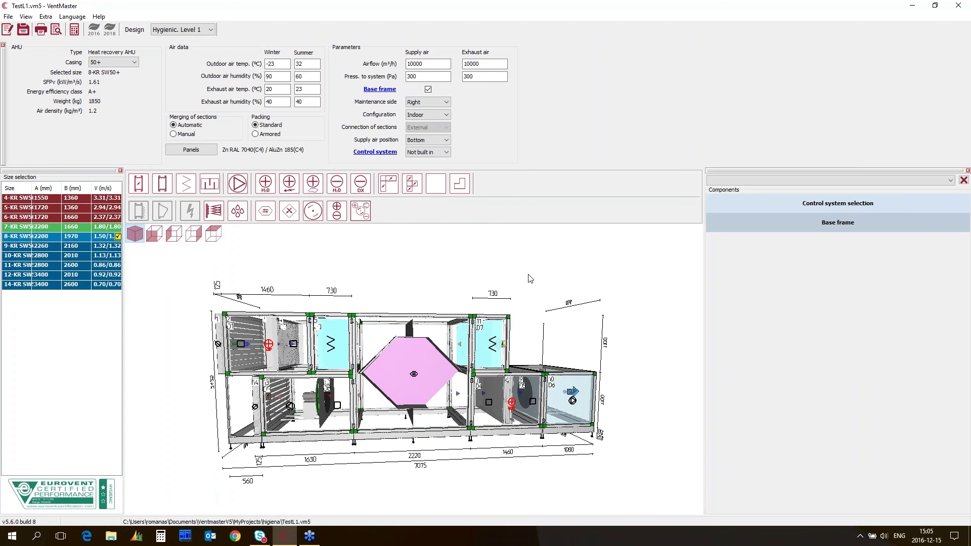
pyautogui.moveTo(523, 284); pyautogui.dragTo(480, 296)
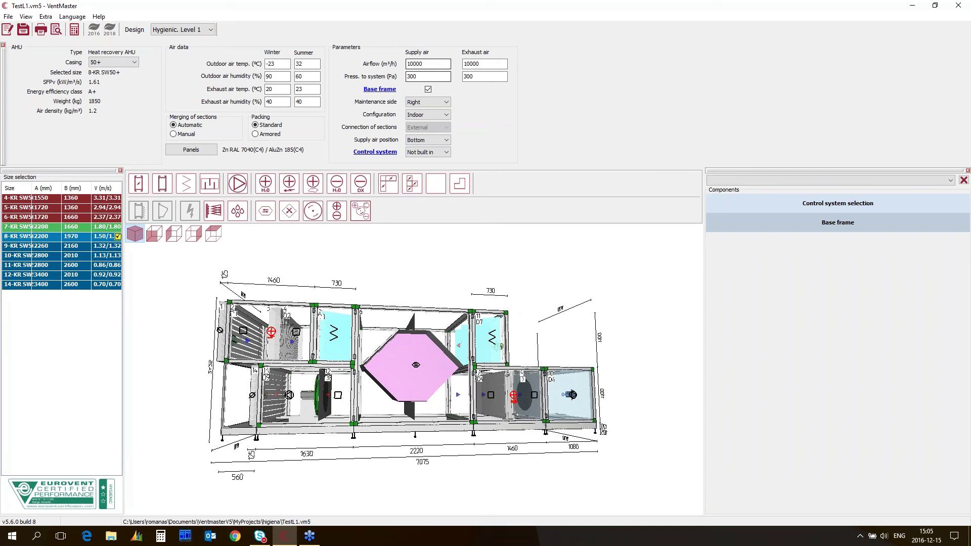
pyautogui.doubleClick(407, 64)
pyautogui.doubleClick(466, 64)
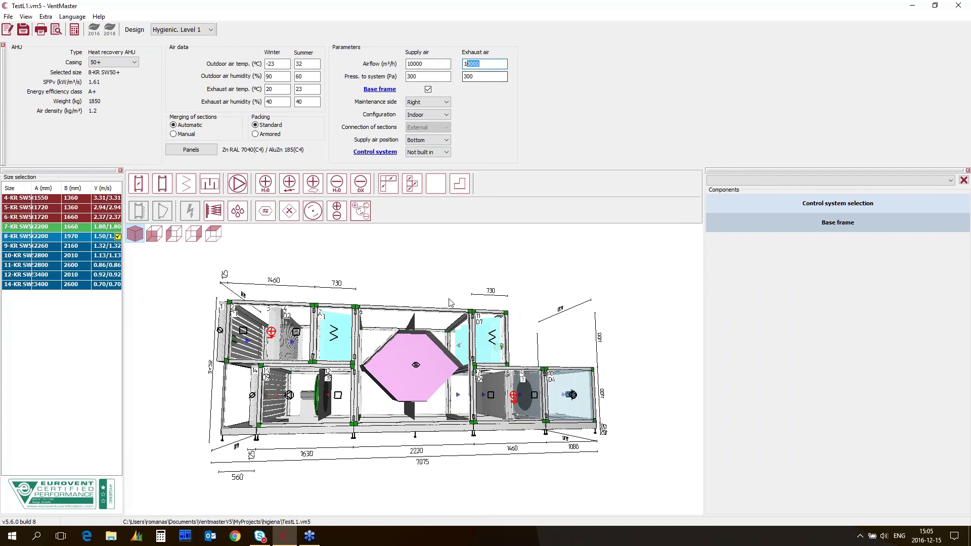
pyautogui.click(523, 365)
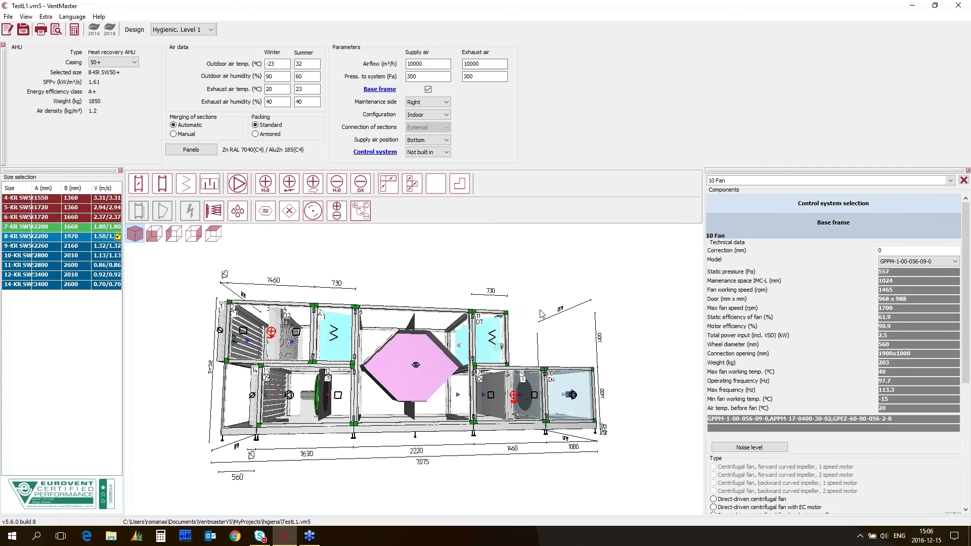
# Step: Inspect filter 11, water heater 8 and filter 5, then recalculate the unit
pyautogui.click(499, 330)
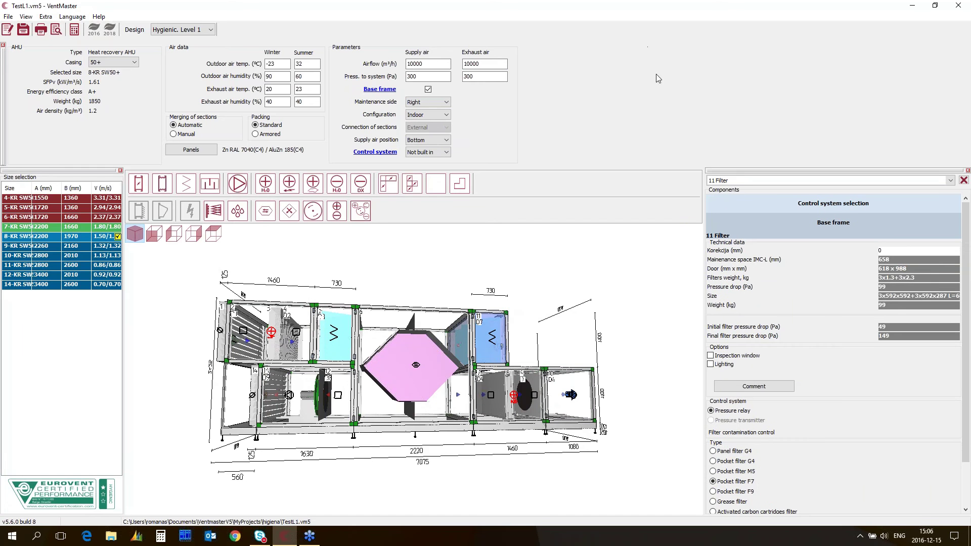
pyautogui.doubleClick(588, 12)
pyautogui.doubleClick(564, 15)
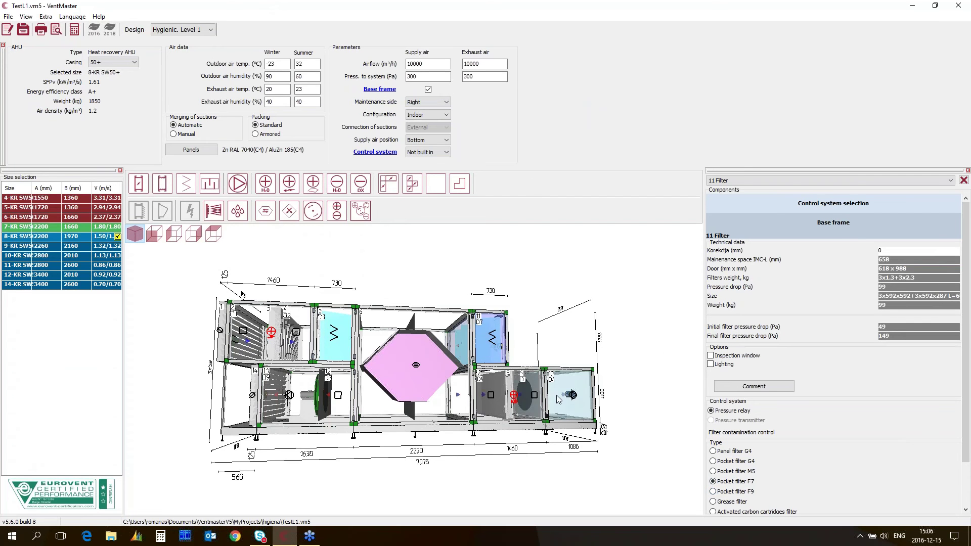
pyautogui.click(512, 396)
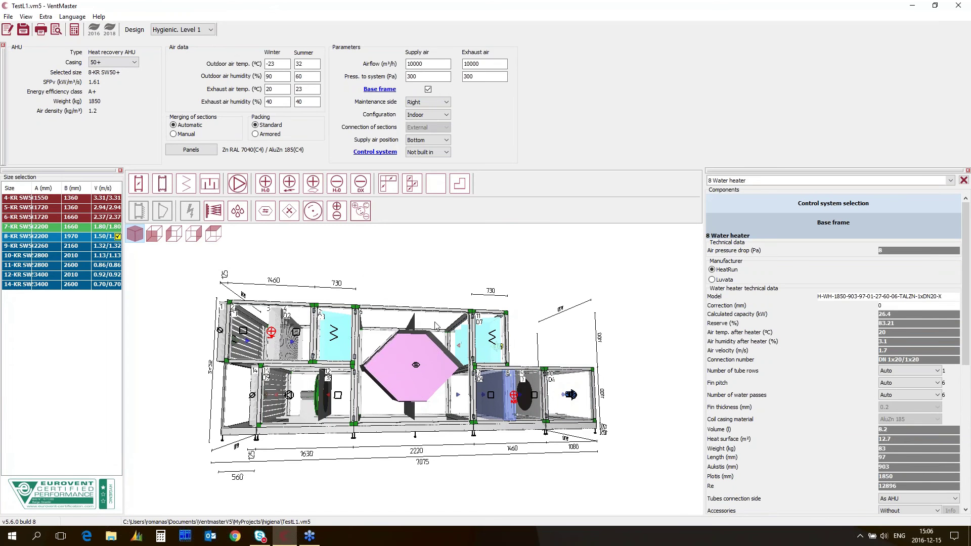
pyautogui.click(335, 333)
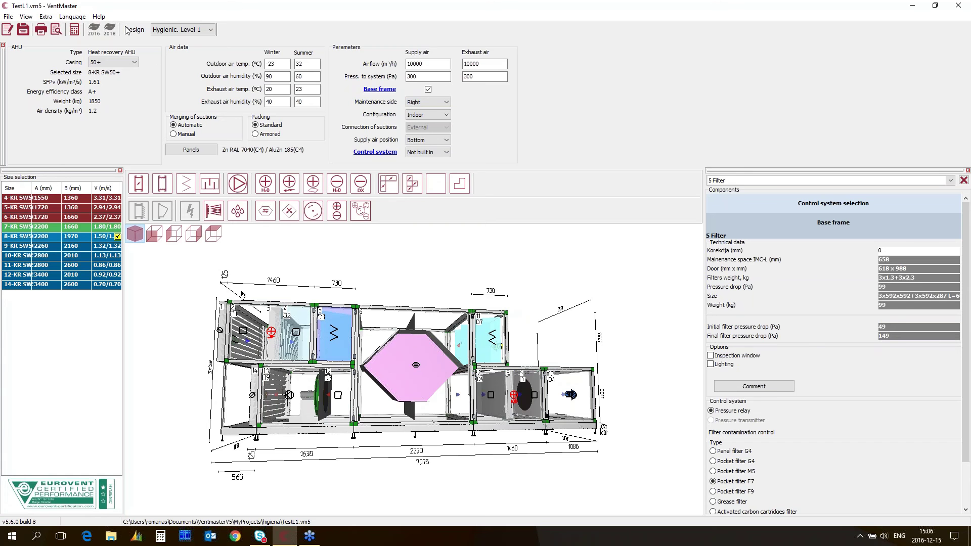
pyautogui.click(76, 31)
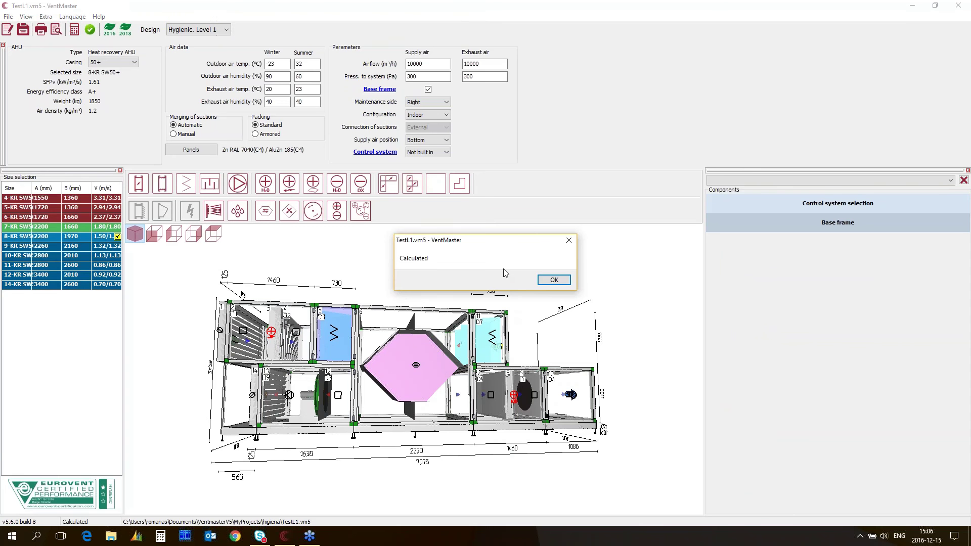
# Step: Export the calculated TestL1 unit from VentMaster to Revit via File > Export > Export to REVIT
pyautogui.click(555, 280)
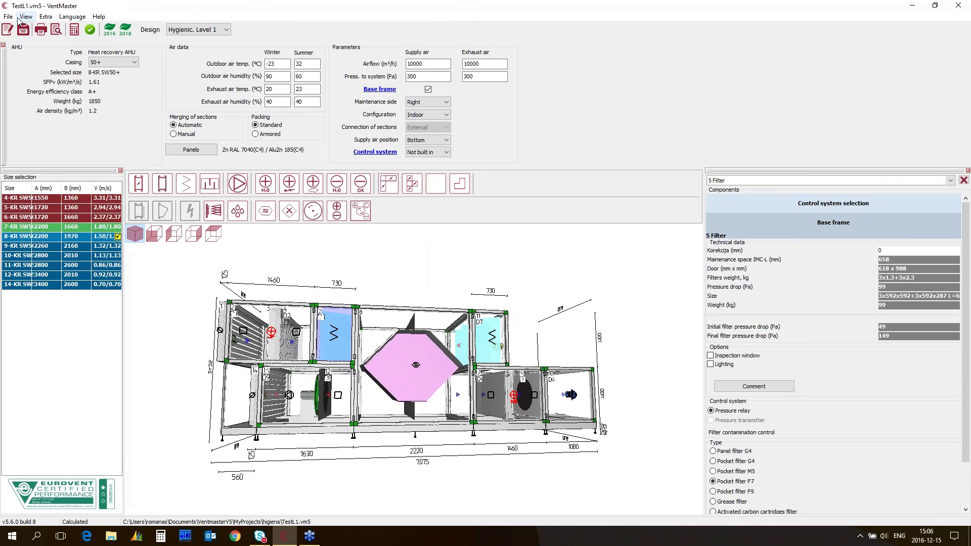
pyautogui.click(9, 18)
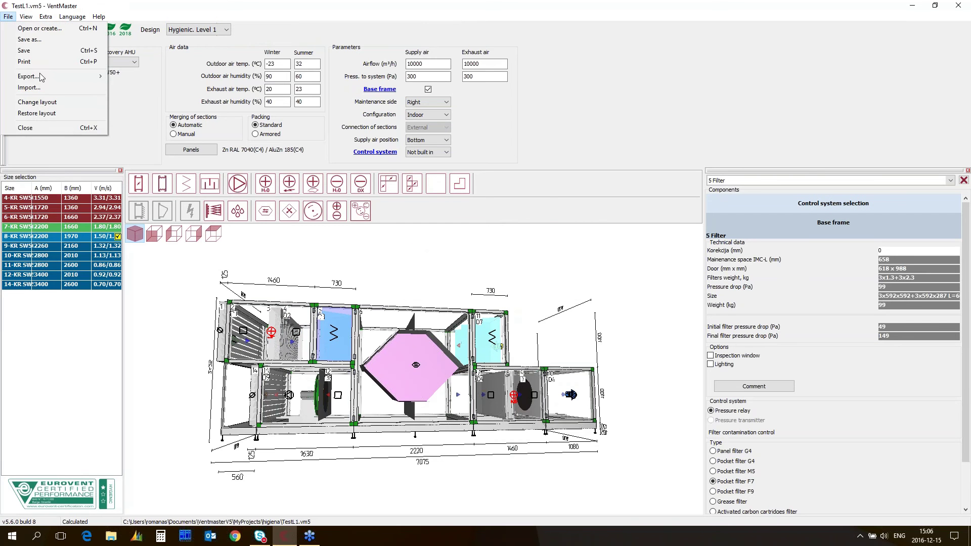
pyautogui.moveTo(51, 76)
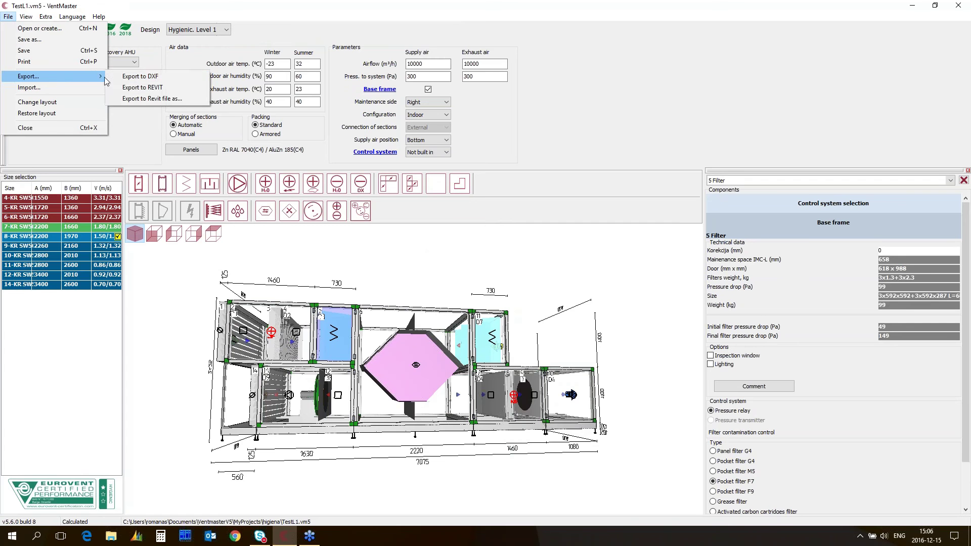
pyautogui.click(129, 88)
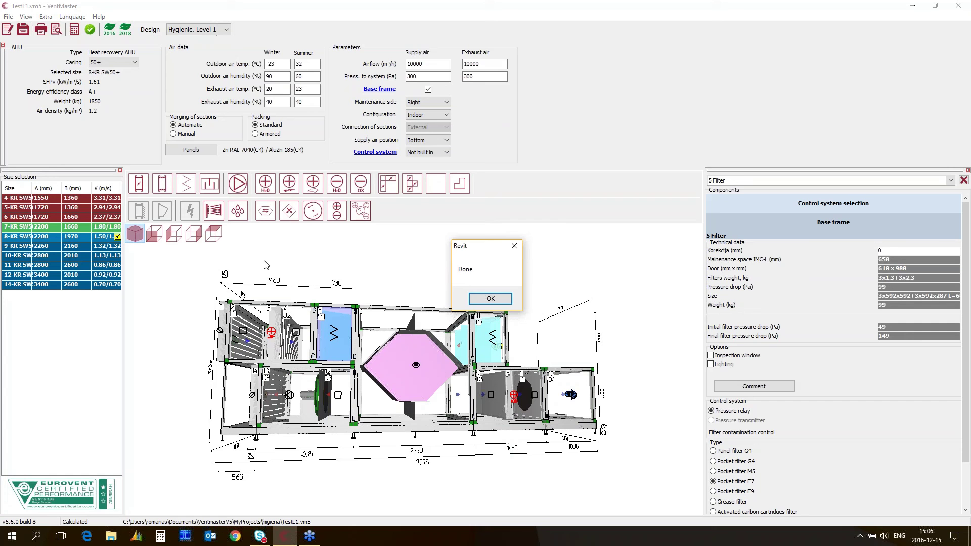
pyautogui.click(489, 300)
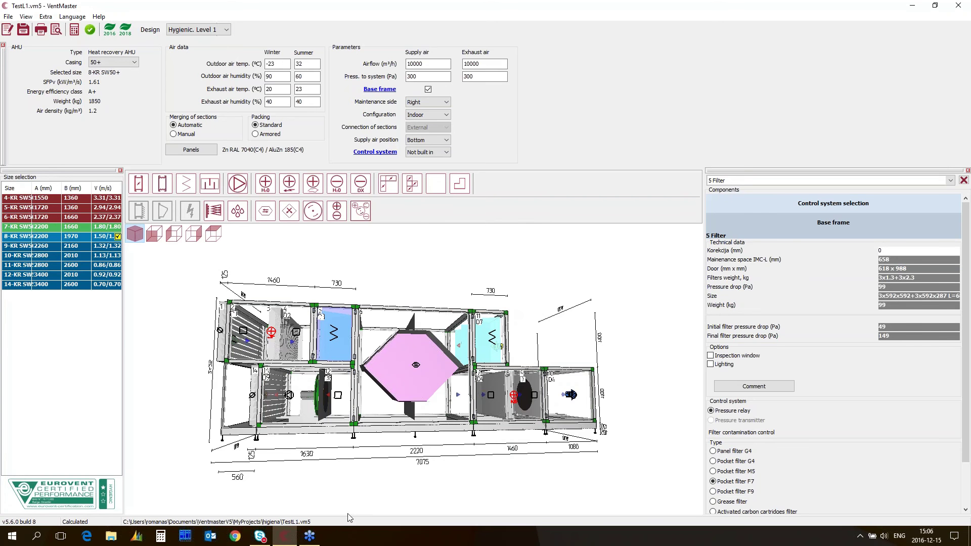
pyautogui.moveTo(310, 539)
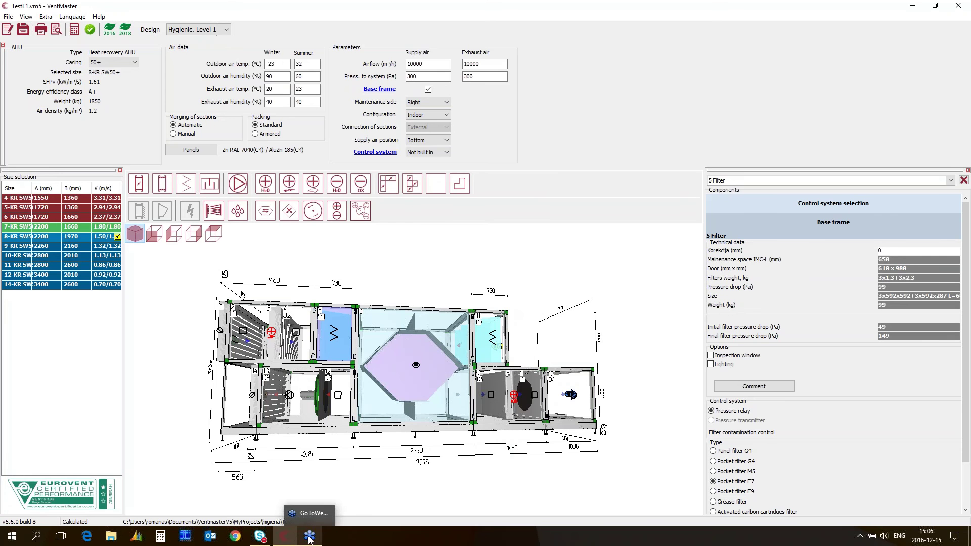
# Step: Use Insert AHU in Revit to load TestL1.rv5 from the Desktop En folder
pyautogui.click(310, 540)
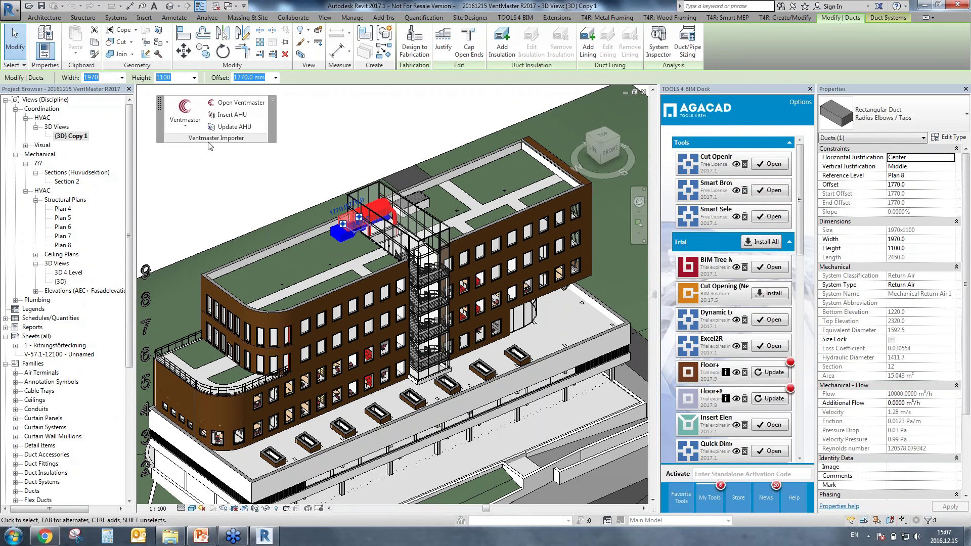
pyautogui.click(221, 117)
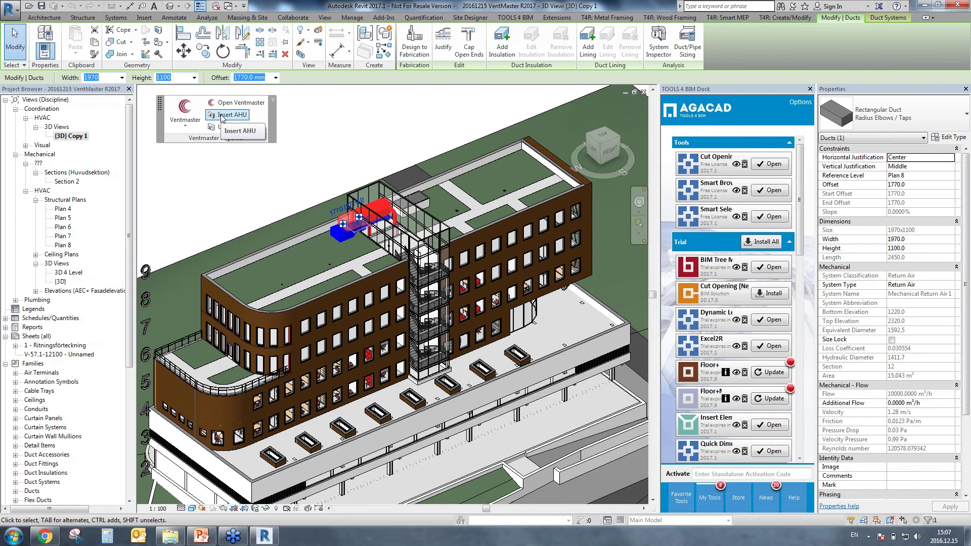
pyautogui.click(221, 117)
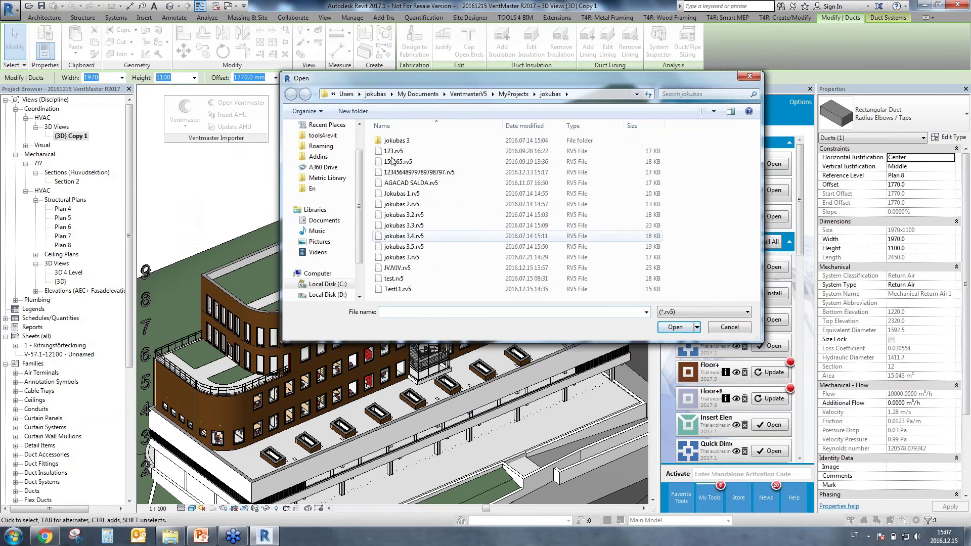
pyautogui.scroll(2, 367, 177)
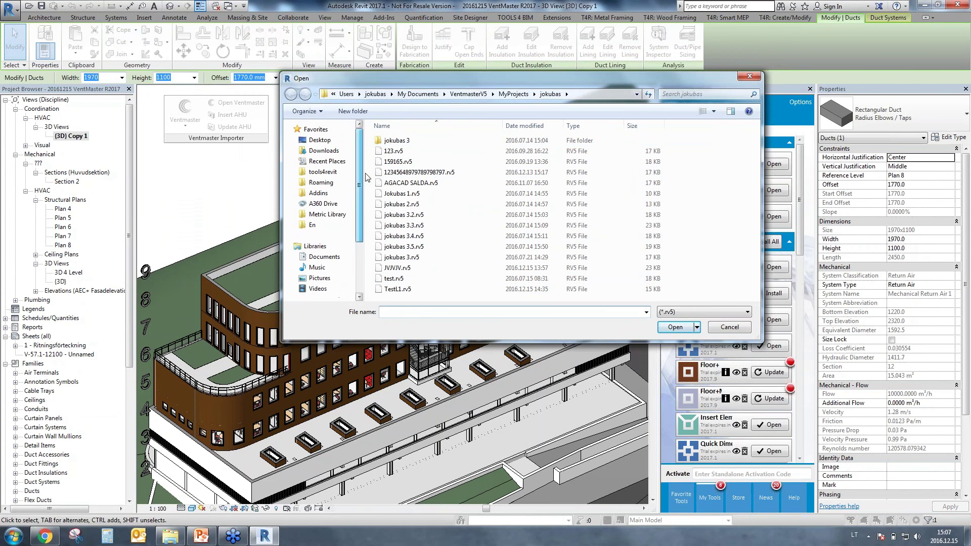
pyautogui.click(320, 140)
pyautogui.click(313, 225)
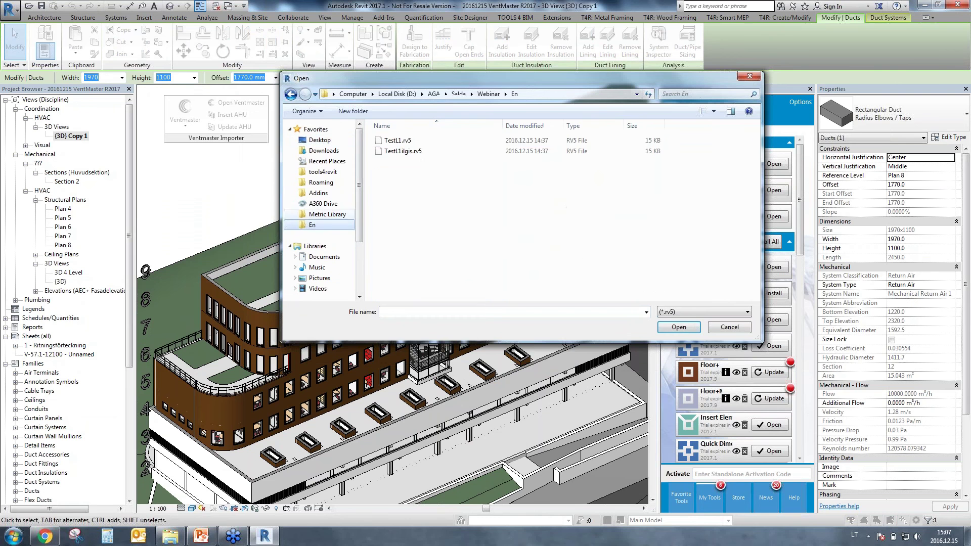
pyautogui.click(397, 141)
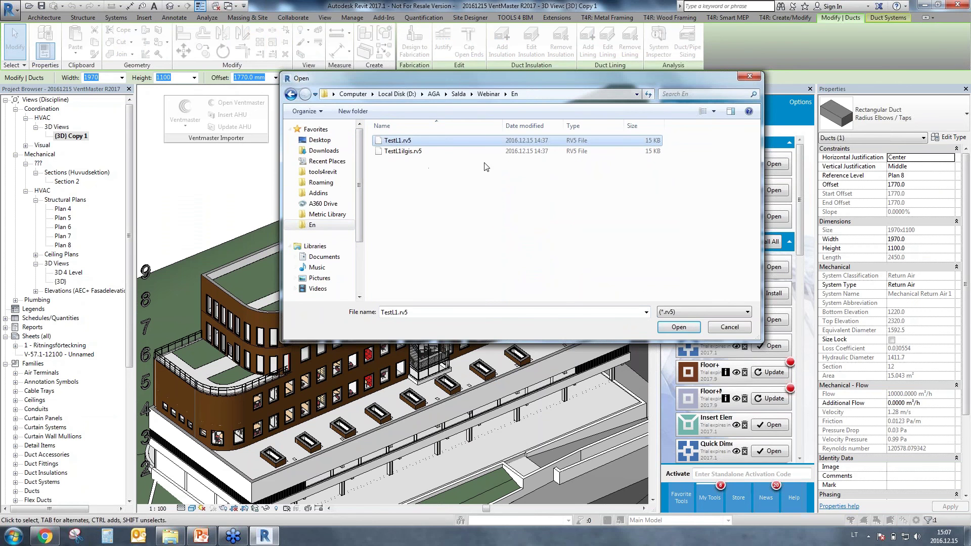
pyautogui.click(679, 327)
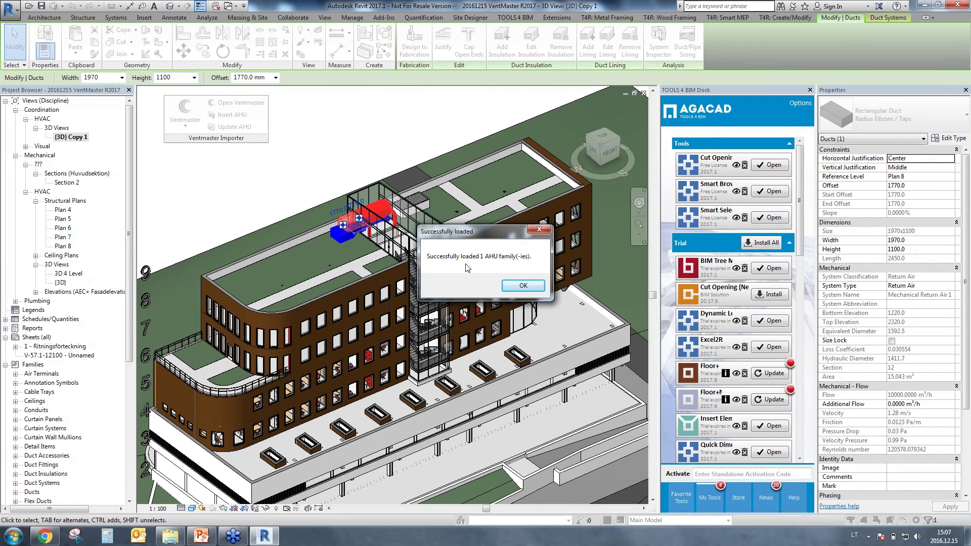
# Step: Place the TestL1 AHU on the roof beside the existing ducts
pyautogui.click(523, 287)
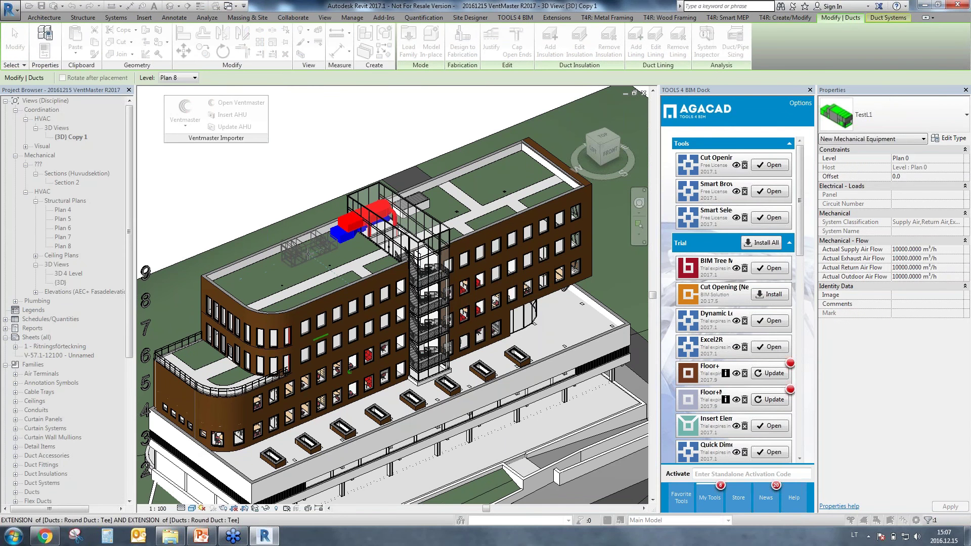
pyautogui.click(308, 253)
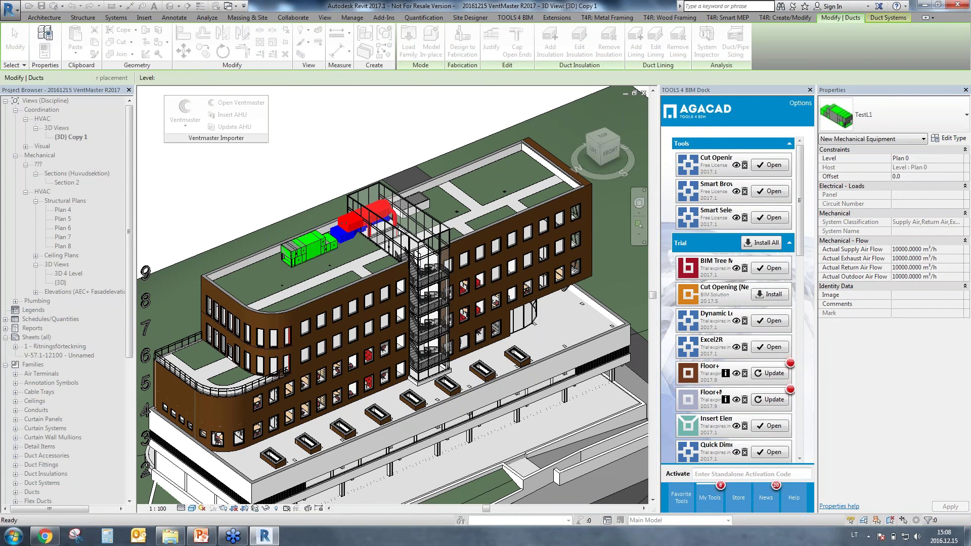
pyautogui.press('Escape')
pyautogui.press('Escape')
# Step: Select the placed TestL1 unit and open its family for editing
pyautogui.keyDown('shift'); pyautogui.moveTo(309, 253); pyautogui.dragTo(316, 286, button='middle'); pyautogui.keyUp('shift')
pyautogui.keyDown('shift'); pyautogui.moveTo(302, 253); pyautogui.dragTo(364, 238, button='middle'); pyautogui.keyUp('shift')
pyautogui.click(349, 217)
pyautogui.keyDown('shift'); pyautogui.moveTo(436, 297); pyautogui.dragTo(340, 315, button='middle'); pyautogui.keyUp('shift')
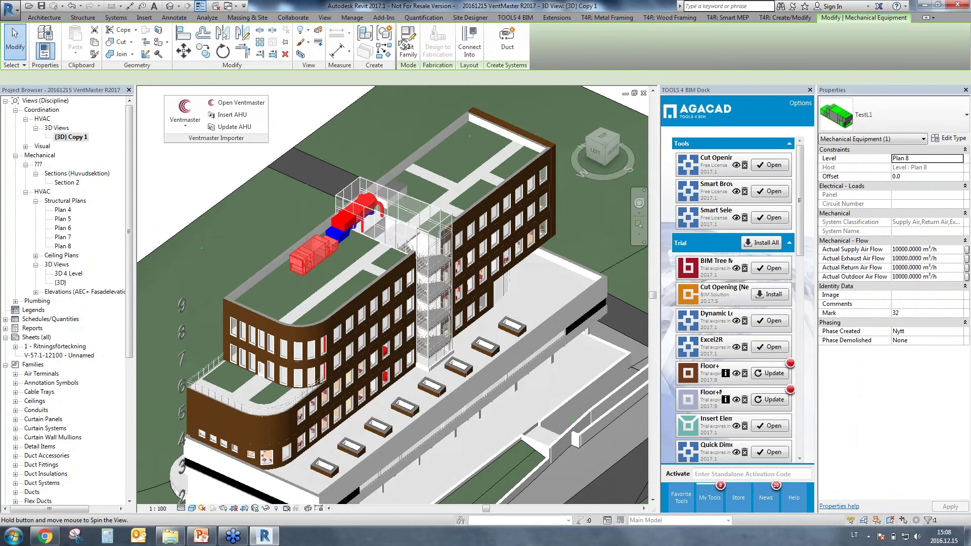
pyautogui.click(409, 45)
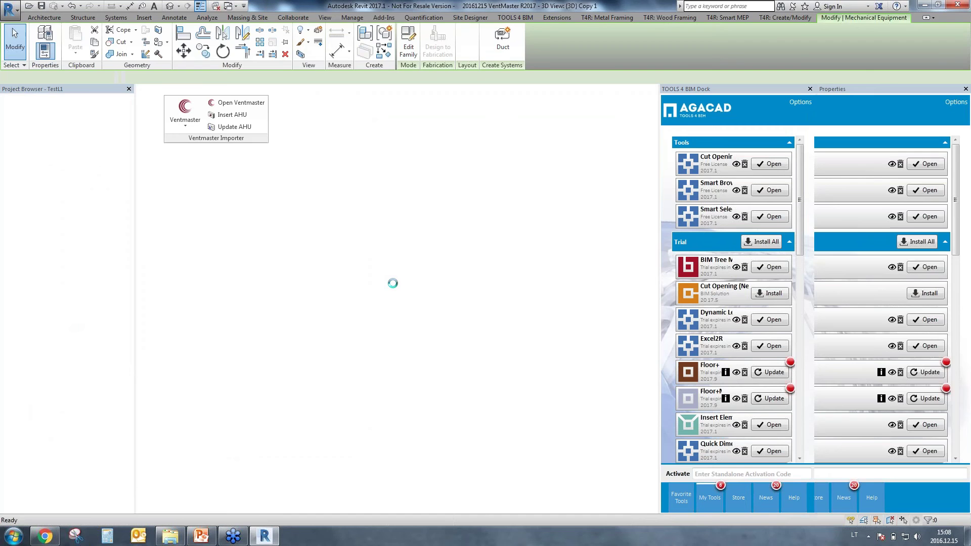
# Step: Inspect the TestL1 family's section extrusions in 3D and show its Family Types parameters
pyautogui.keyDown('shift'); pyautogui.moveTo(397, 319); pyautogui.dragTo(392, 387, button='middle'); pyautogui.keyUp('shift')
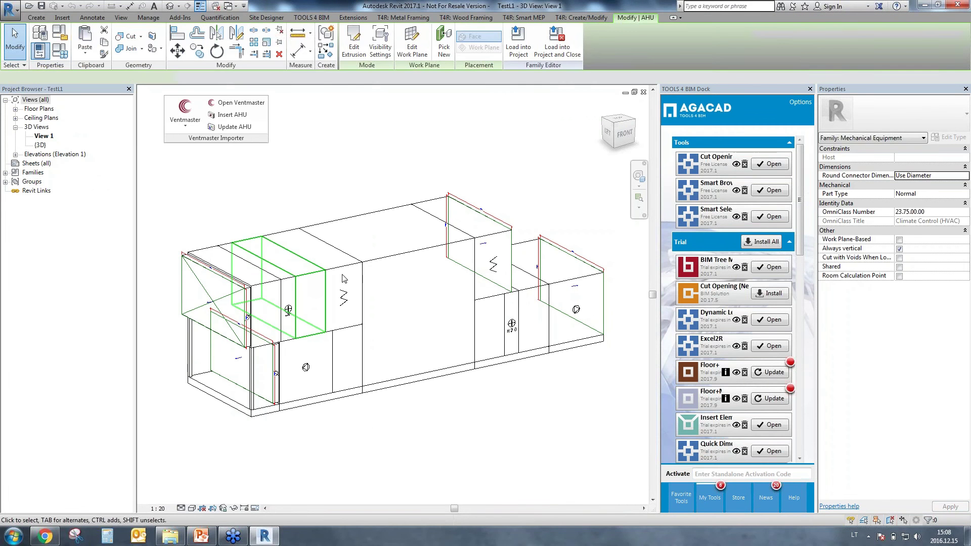
pyautogui.click(324, 309)
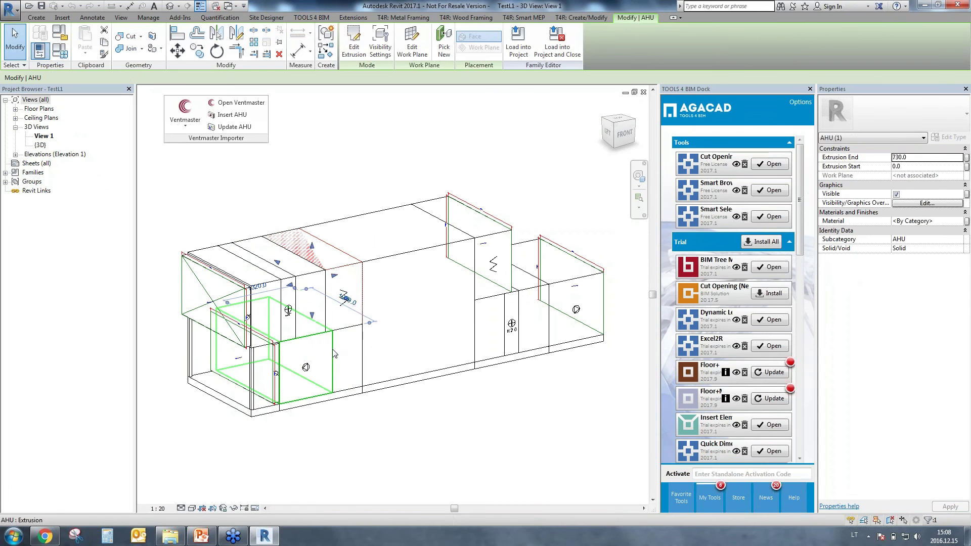
pyautogui.click(350, 329)
pyautogui.click(340, 201)
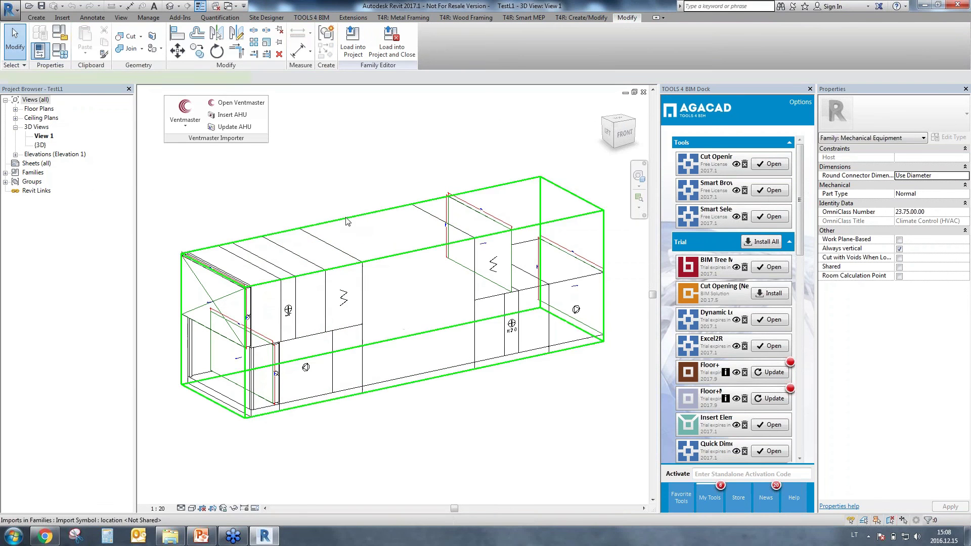
pyautogui.click(436, 286)
pyautogui.press('Escape')
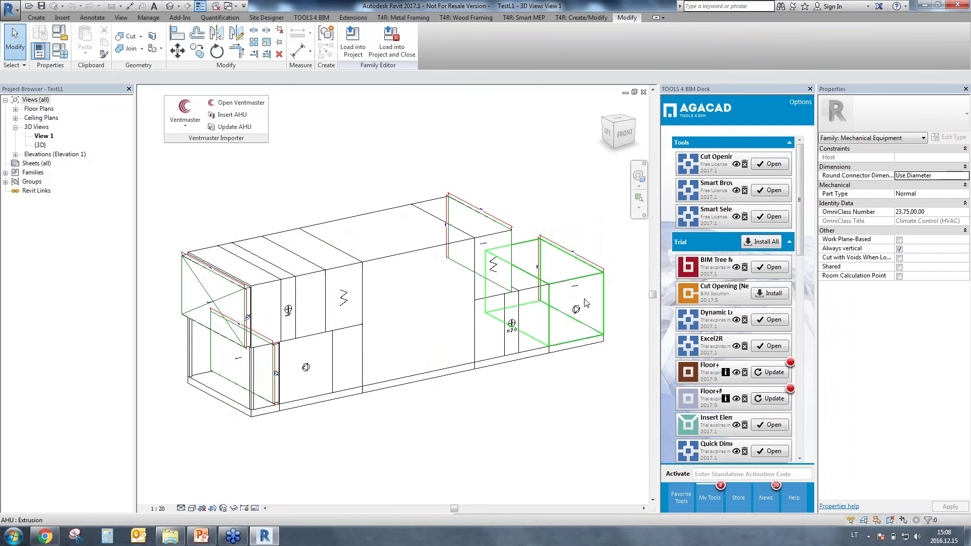
pyautogui.keyDown('shift'); pyautogui.moveTo(368, 404); pyautogui.dragTo(363, 424, button='middle'); pyautogui.keyUp('shift')
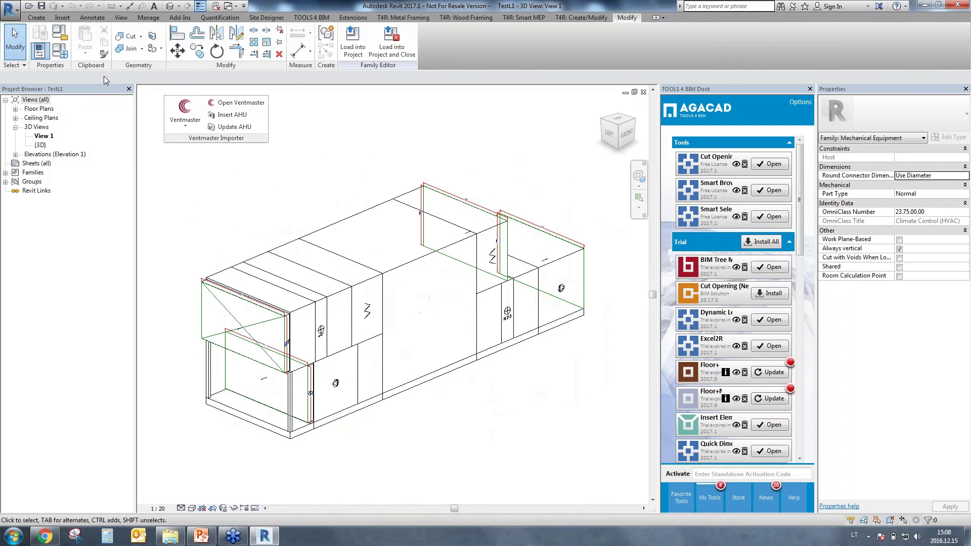
pyautogui.click(61, 51)
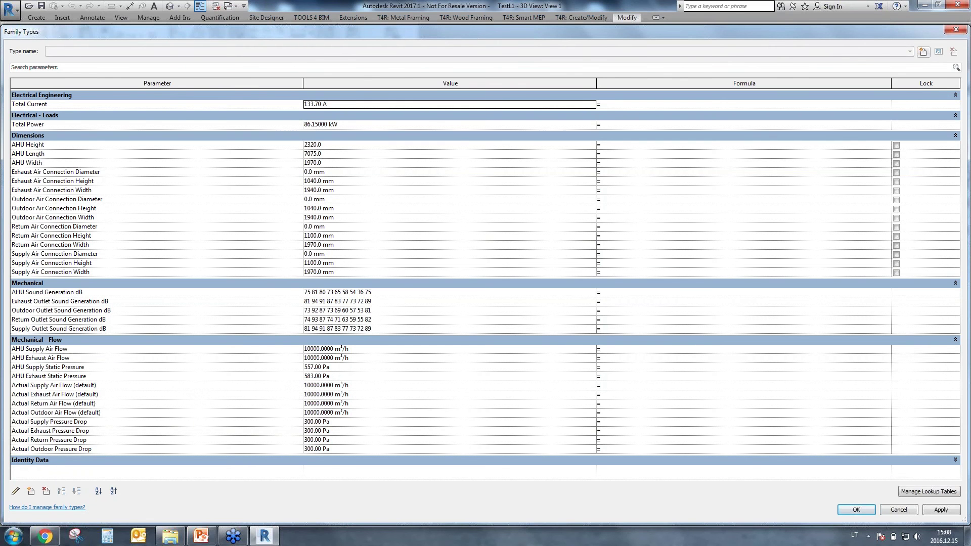
# Step: Check the Identity Data group's Product Weight (1850 kg) and Energy Class (A+)
pyautogui.click(47, 460)
pyautogui.scroll(-6, 111, 339)
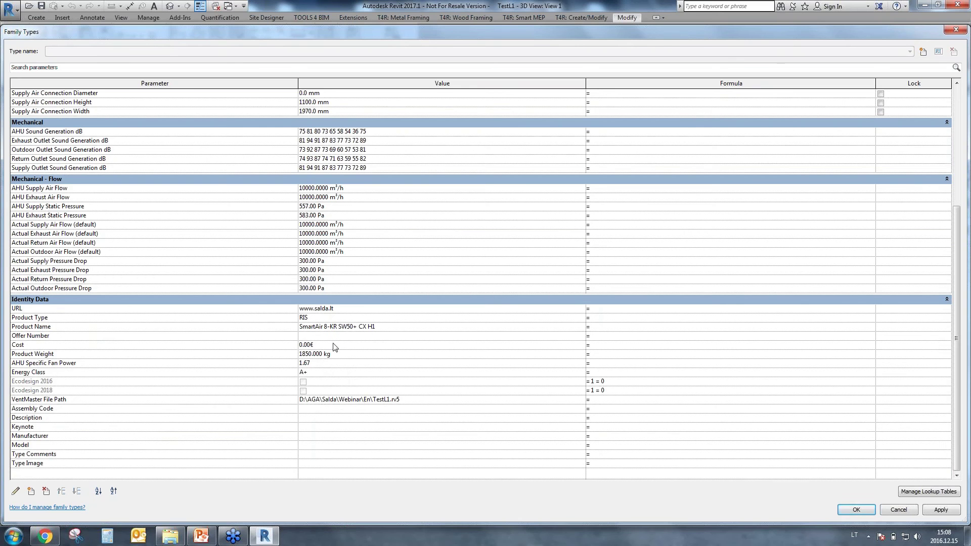
pyautogui.click(347, 355)
pyautogui.click(325, 373)
# Step: Close the Family Types list and the family view, returning to the project's 3D view
pyautogui.moveTo(896, 32); pyautogui.dragTo(880, 20)
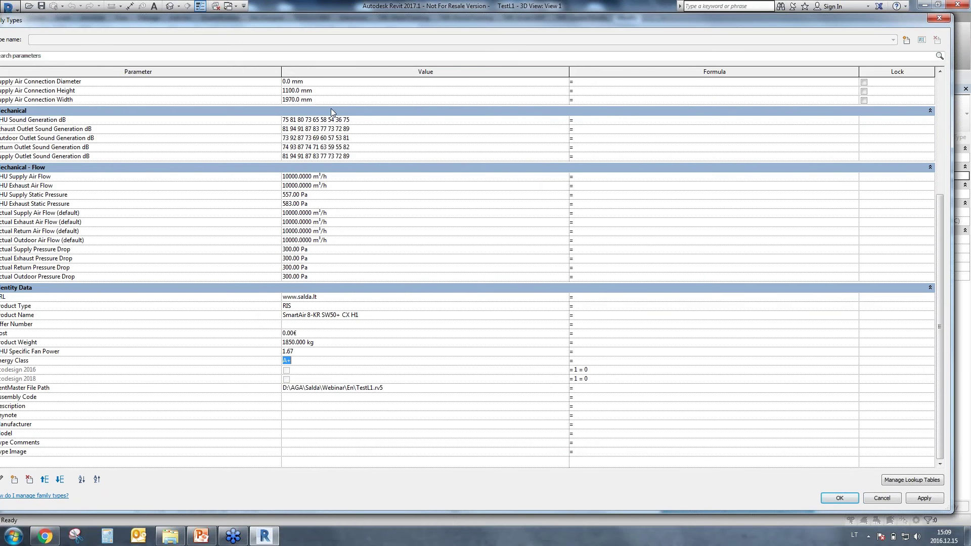
pyautogui.click(940, 17)
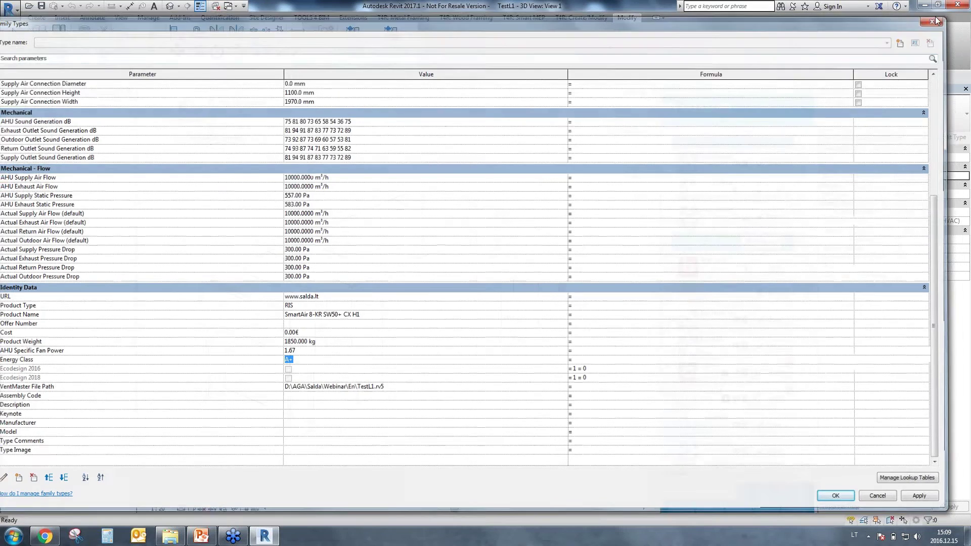
pyautogui.click(644, 92)
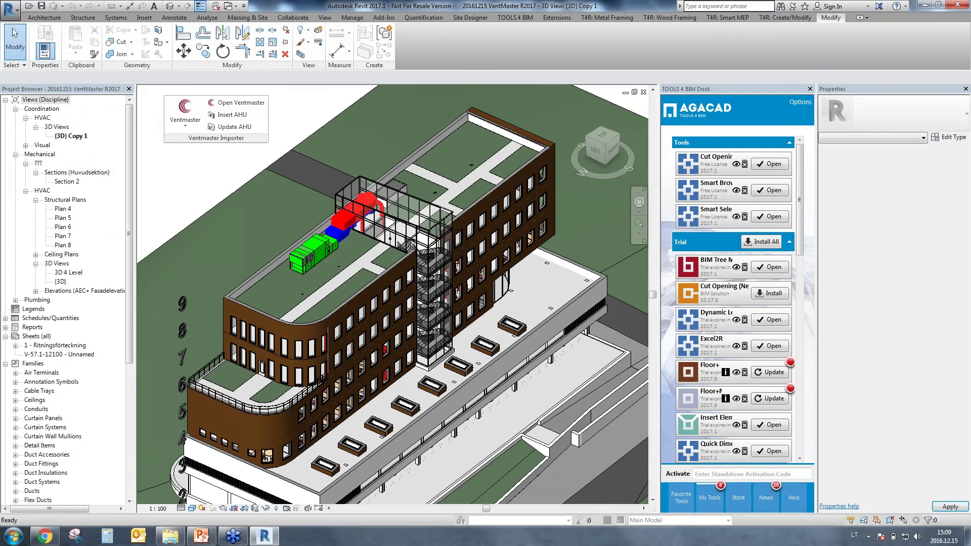
# Step: In Plan 8, use AL to align the green AHU's top edge with the duct's top edge
pyautogui.click(63, 245)
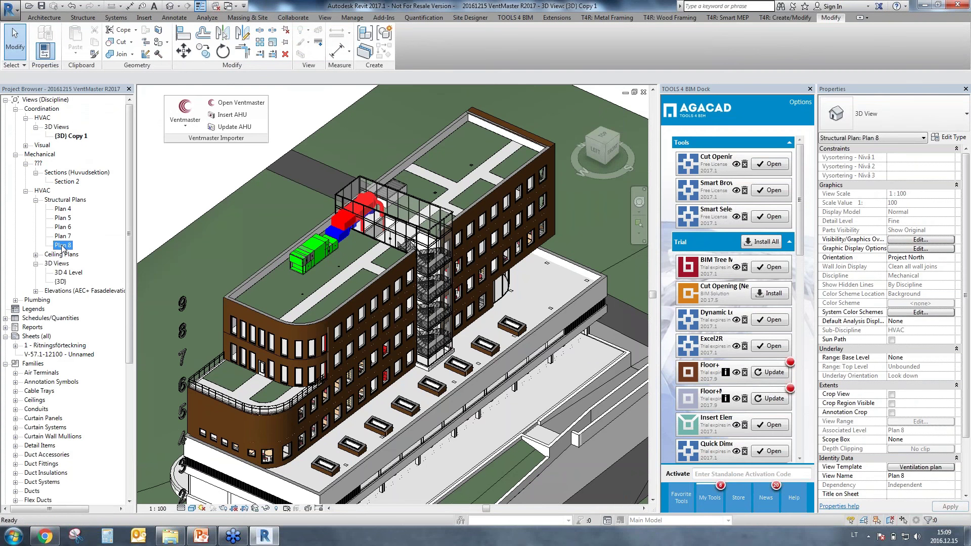
pyautogui.doubleClick(63, 245)
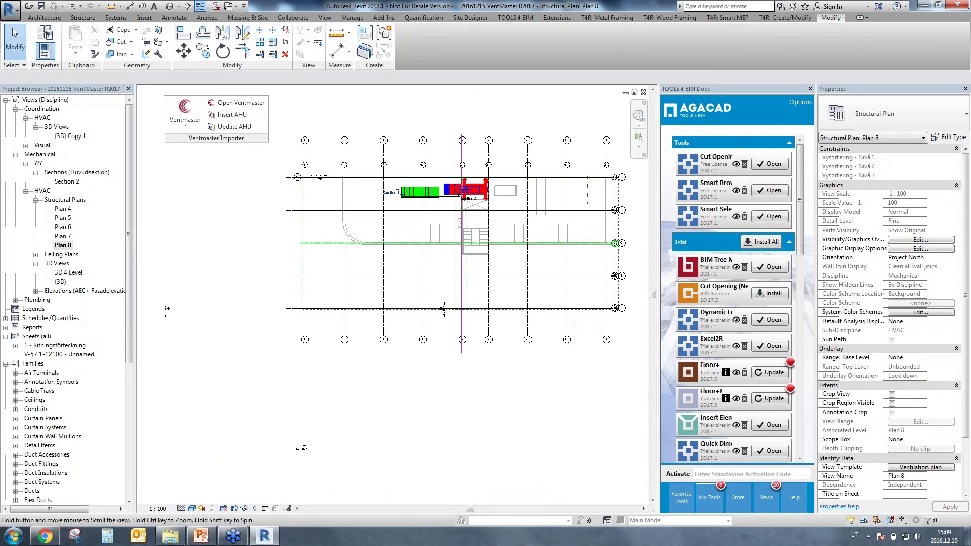
pyautogui.scroll(8, 448, 190)
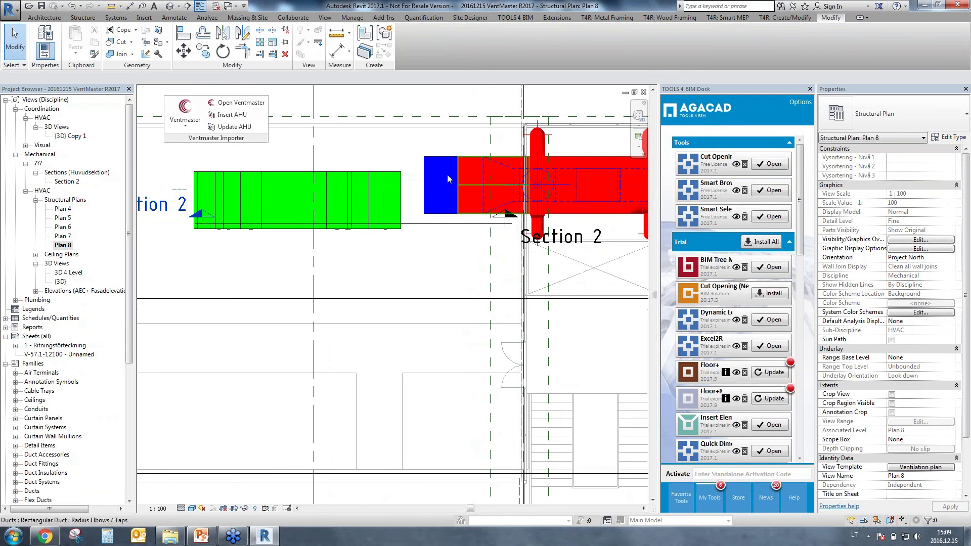
pyautogui.click(436, 159)
pyautogui.press('Escape')
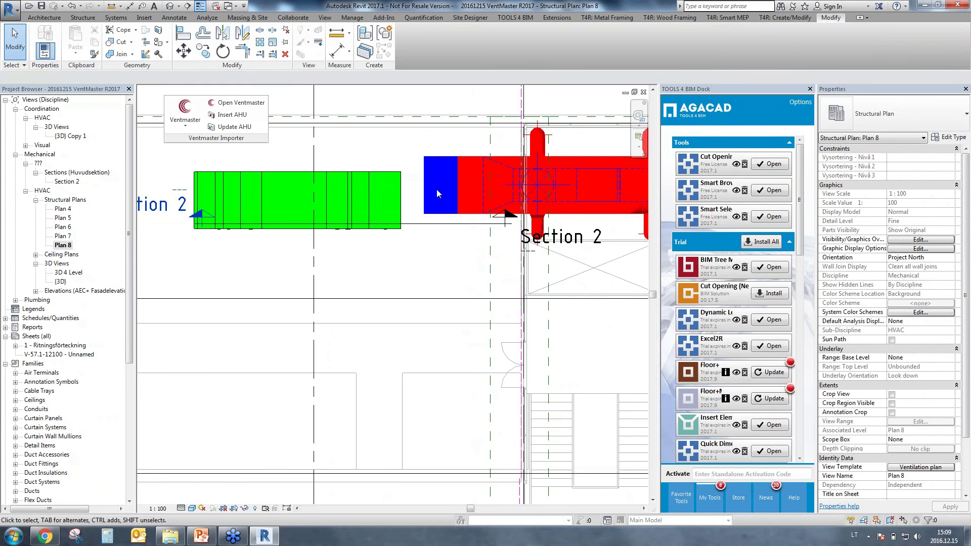
pyautogui.press('a')
pyautogui.press('l')
pyautogui.click(441, 155)
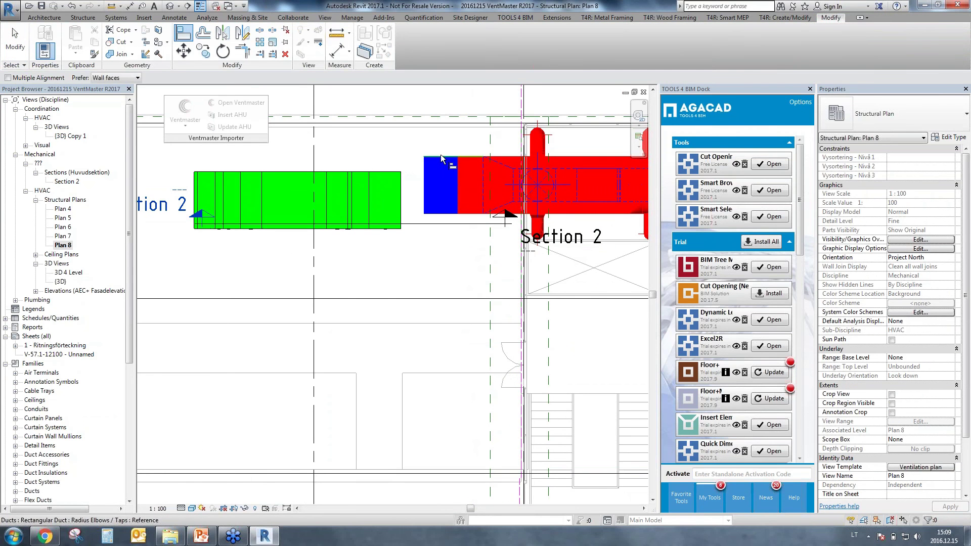
pyautogui.click(289, 173)
pyautogui.press('Escape')
pyautogui.press('Escape')
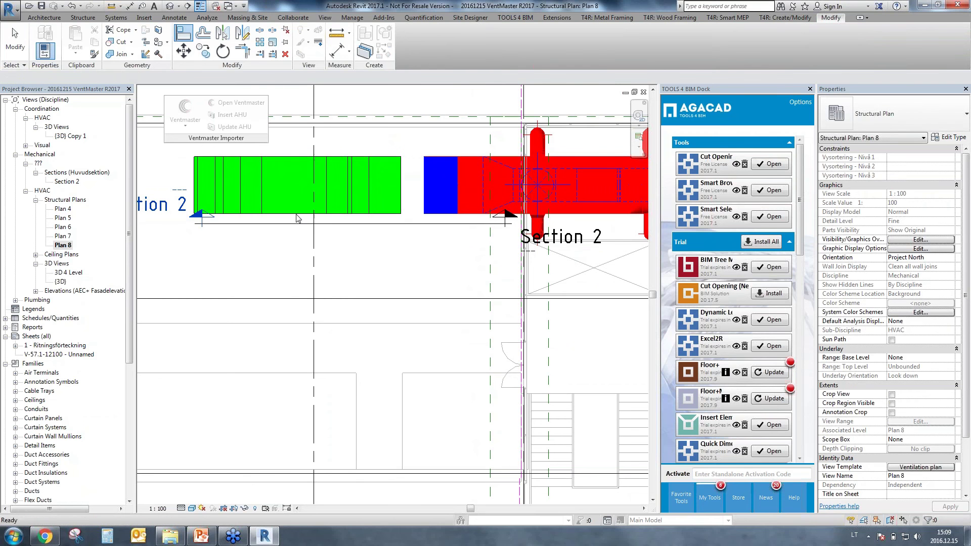
# Step: Stretch the 1970 × 1100 supply duct to 2822.9 long so it meets the TestL1 unit
pyautogui.click(424, 204)
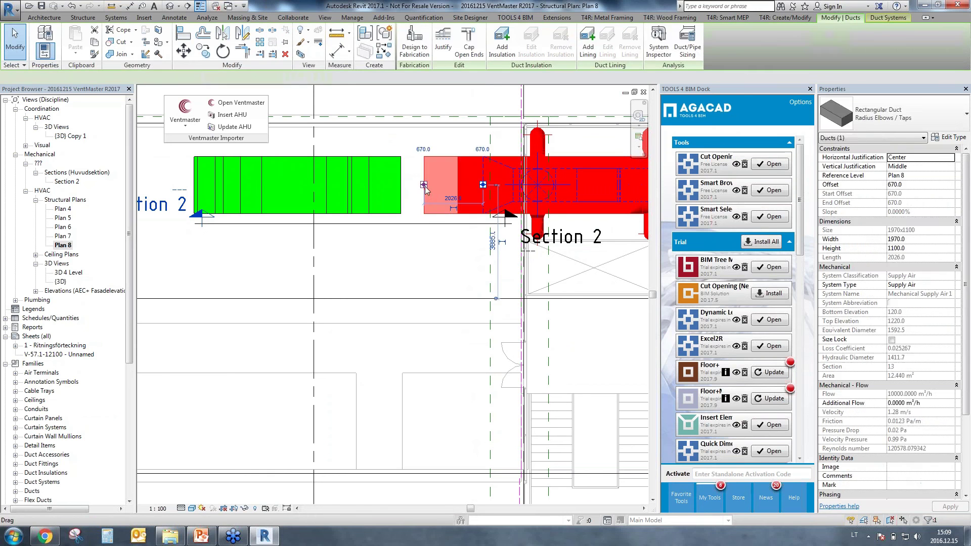
pyautogui.moveTo(424, 204); pyautogui.dragTo(417, 263)
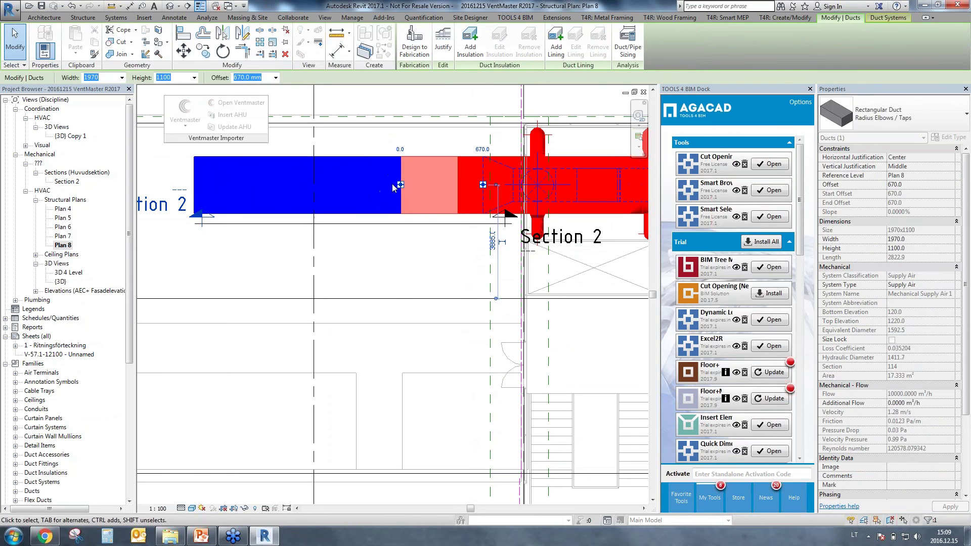
pyautogui.press('Escape')
# Step: Go to Section 2 and draw a duct from the AHU's upper connector to the red duct
pyautogui.rightClick(393, 224)
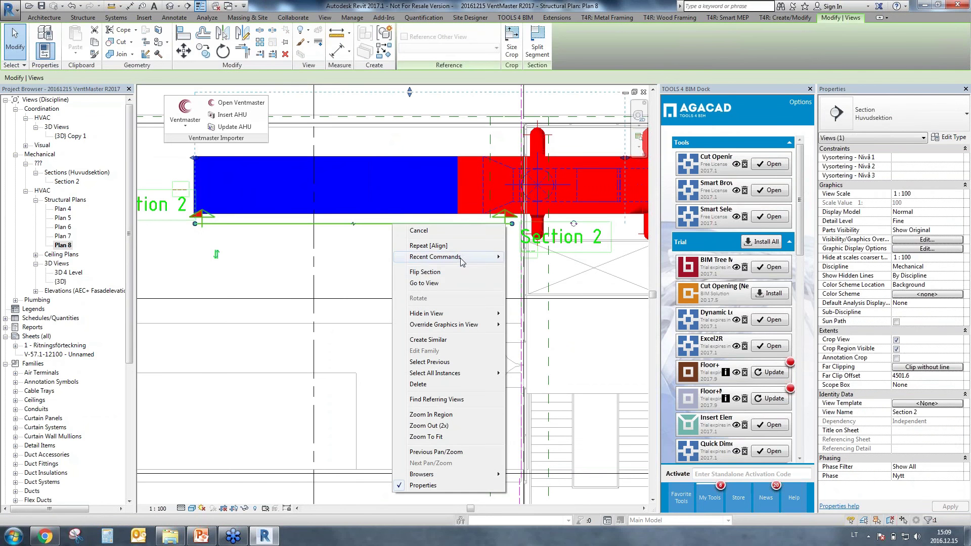
pyautogui.click(439, 284)
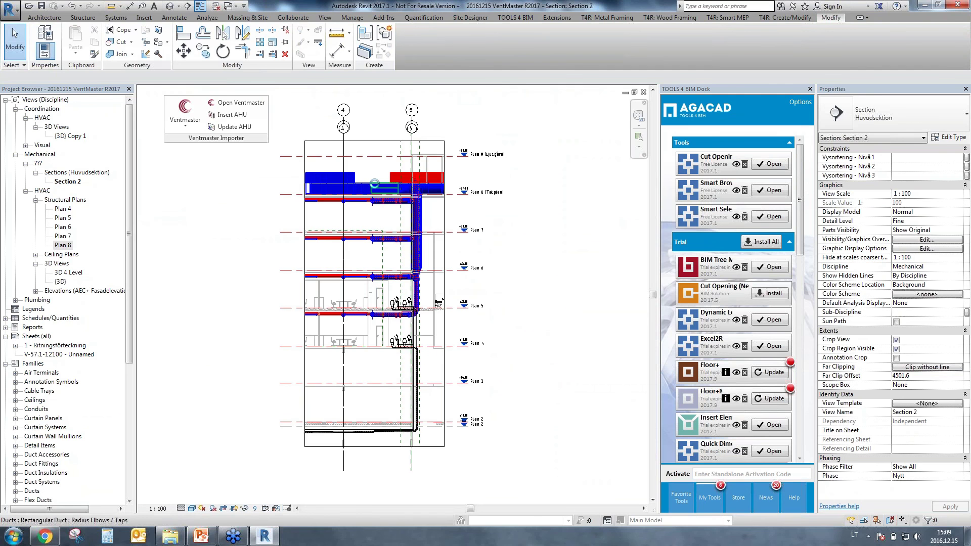
pyautogui.scroll(5, 349, 172)
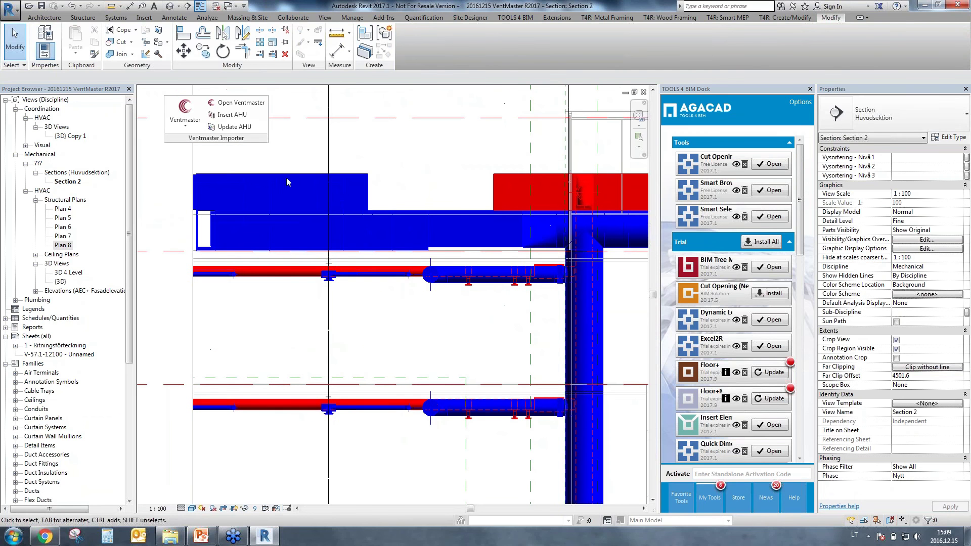
pyautogui.click(287, 175)
pyautogui.click(367, 192)
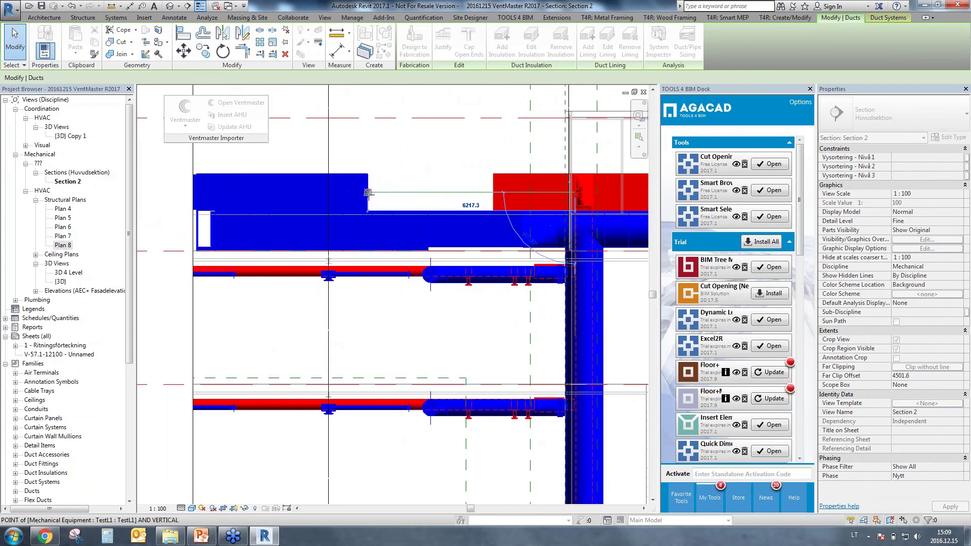
pyautogui.click(500, 195)
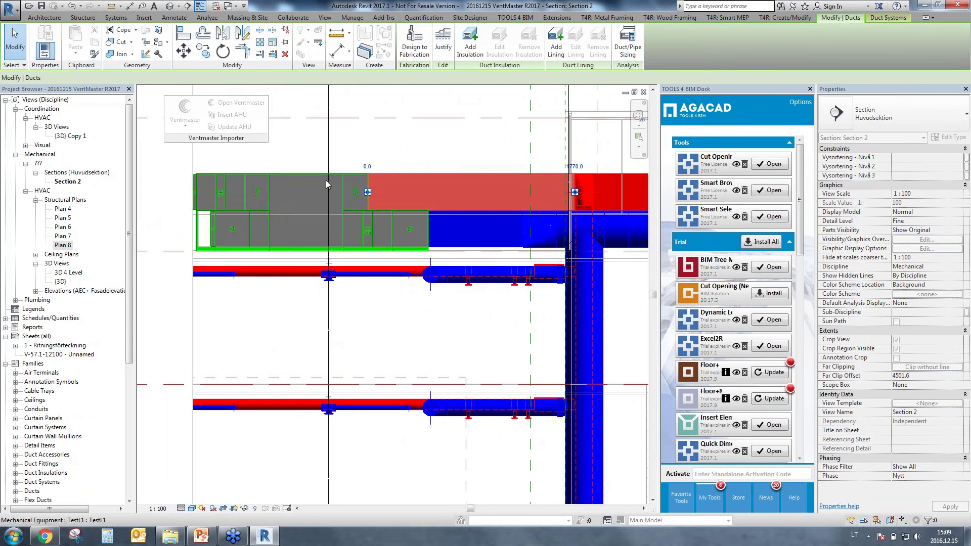
pyautogui.press('Escape')
# Step: Review the AHU's type properties
pyautogui.click(267, 199)
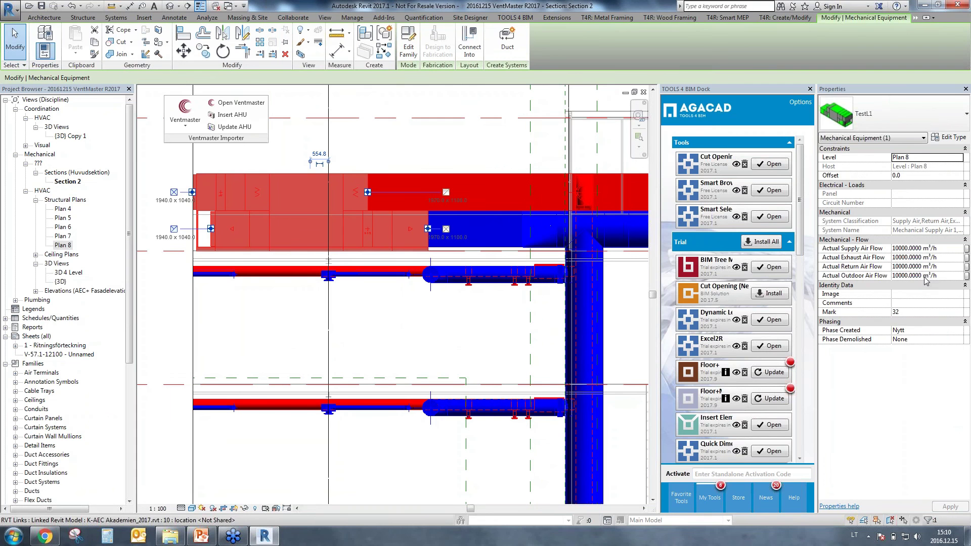
pyautogui.click(950, 137)
pyautogui.scroll(-6, 817, 132)
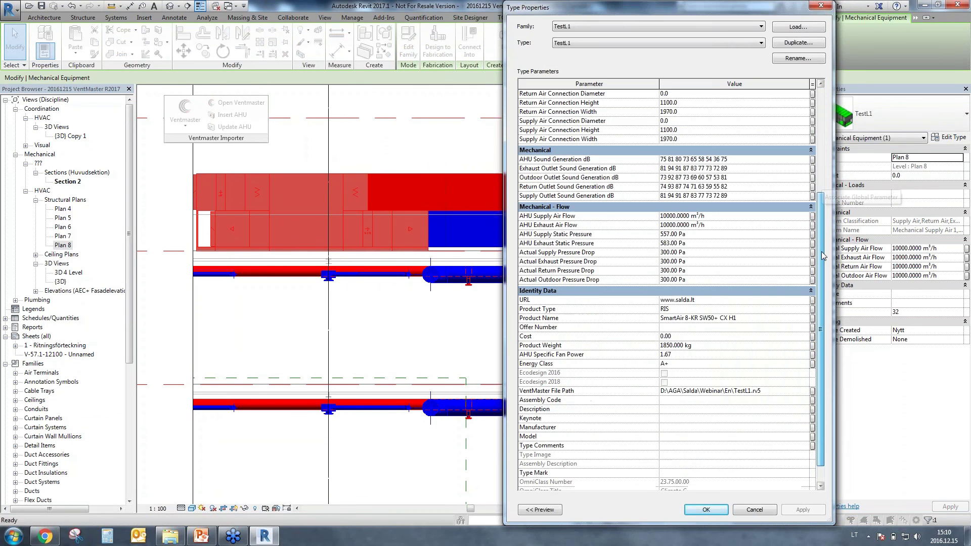
pyautogui.scroll(6, 817, 132)
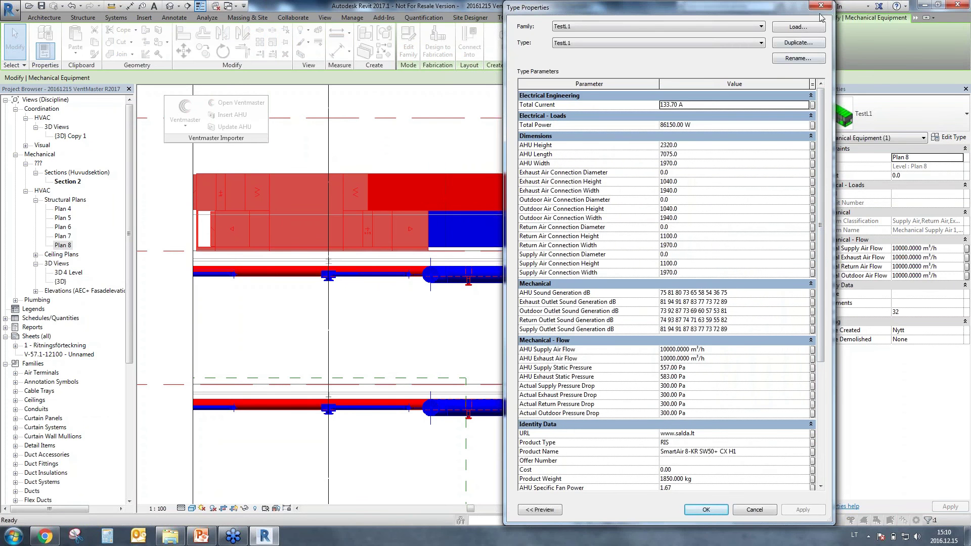
# Step: Switch to the default {3D} view and select the AHU
pyautogui.click(170, 6)
pyautogui.click(333, 300)
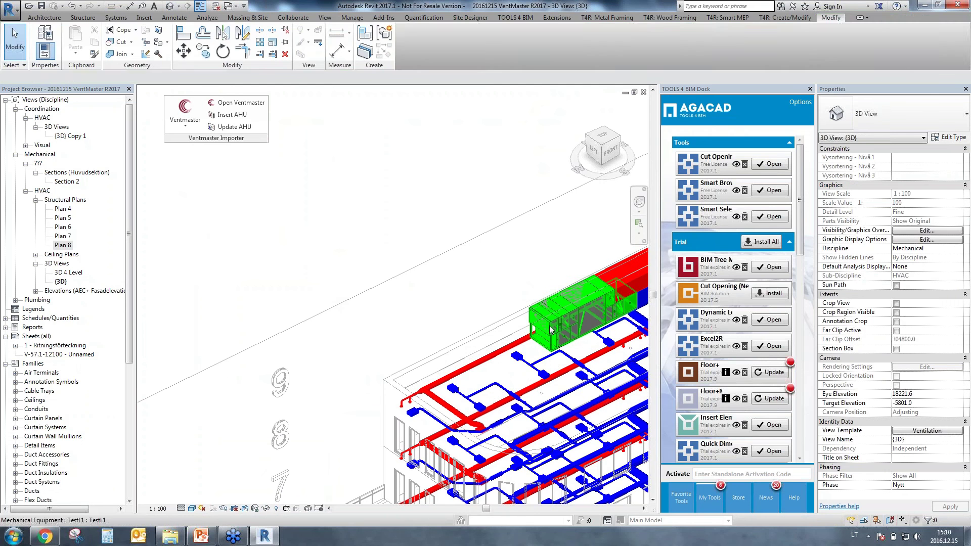
pyautogui.click(535, 334)
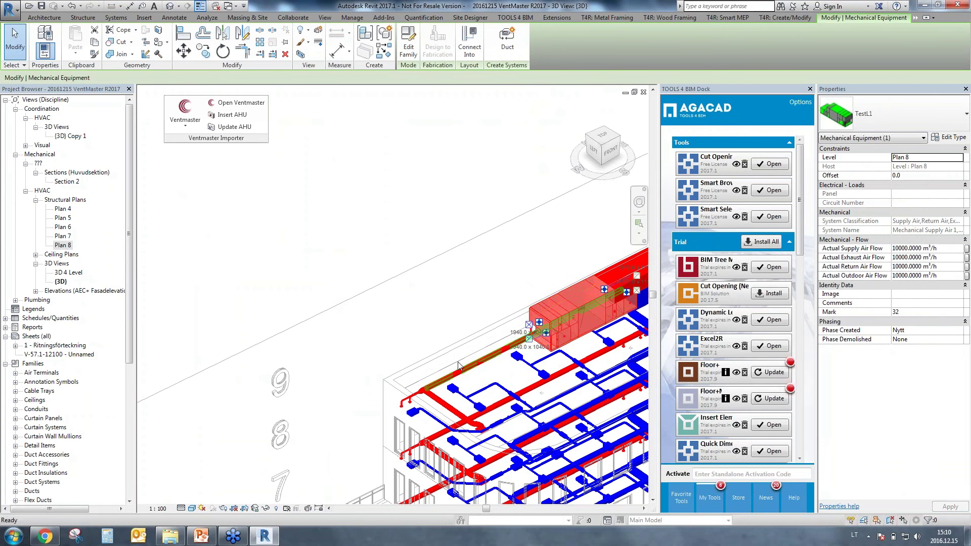
pyautogui.click(539, 322)
pyautogui.press('Escape')
pyautogui.press('Escape')
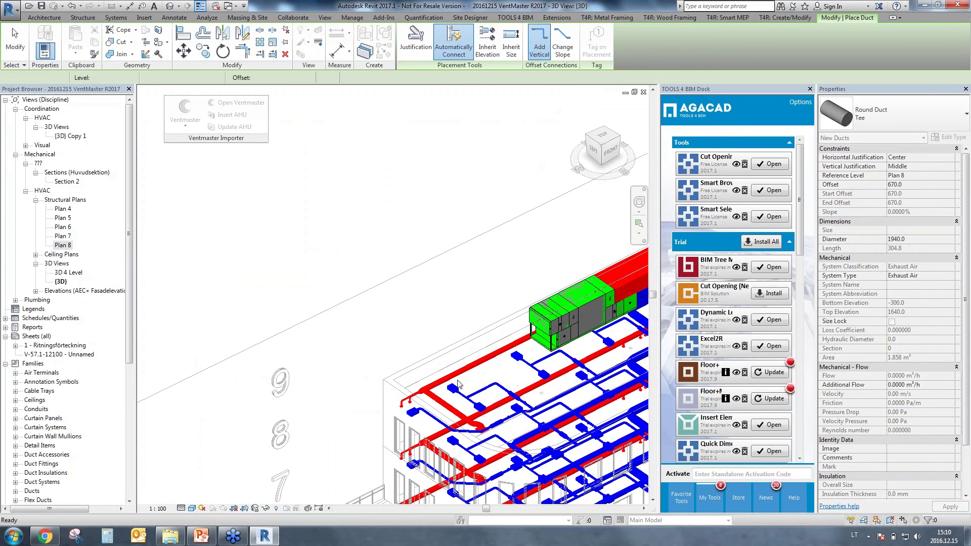
# Step: With DT, place a 1940 mm round supply duct from the AHU connector to the blue duct
pyautogui.click(550, 324)
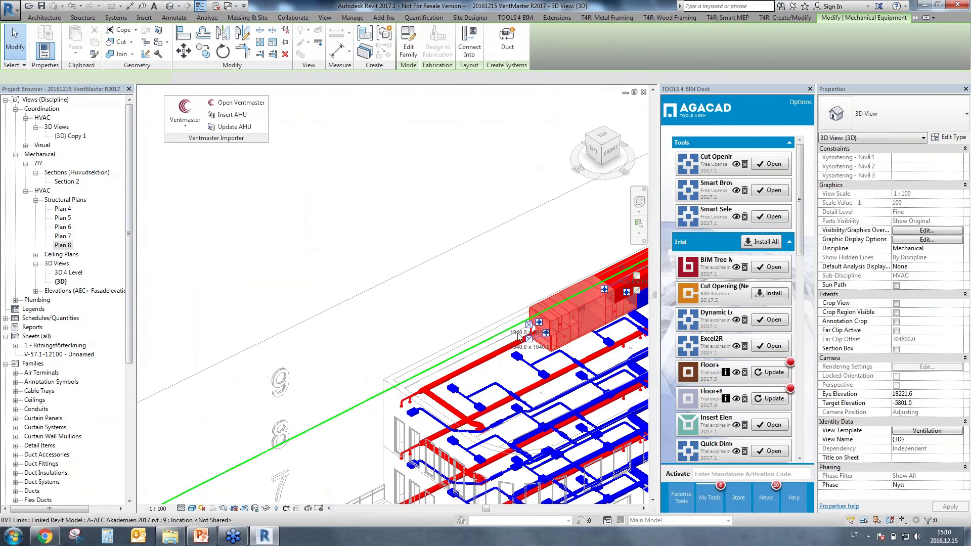
pyautogui.press('d')
pyautogui.press('t')
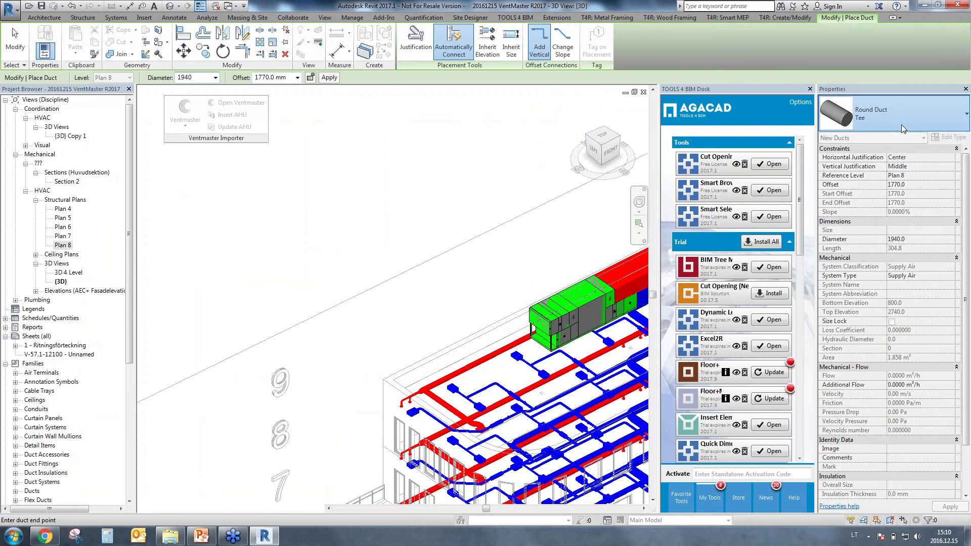
pyautogui.click(900, 115)
pyautogui.click(866, 166)
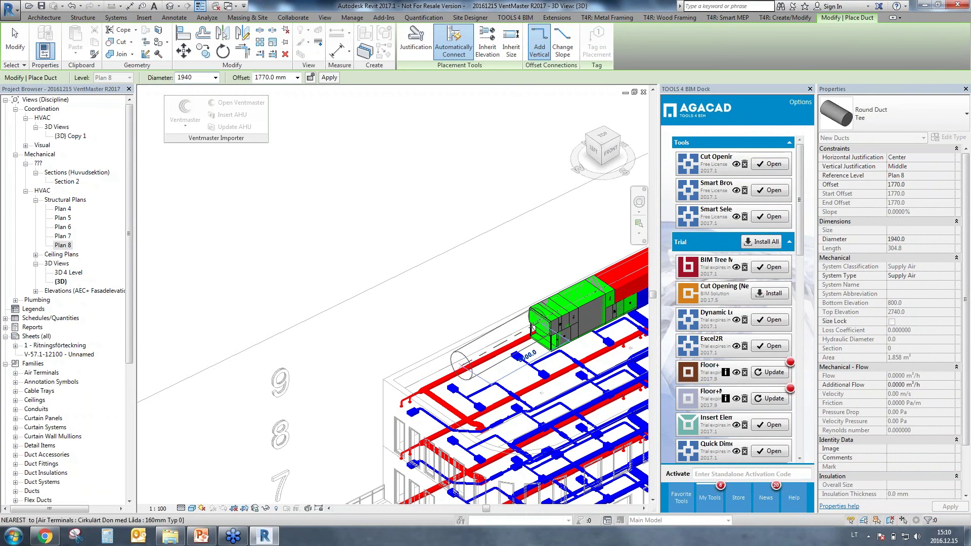
pyautogui.click(532, 330)
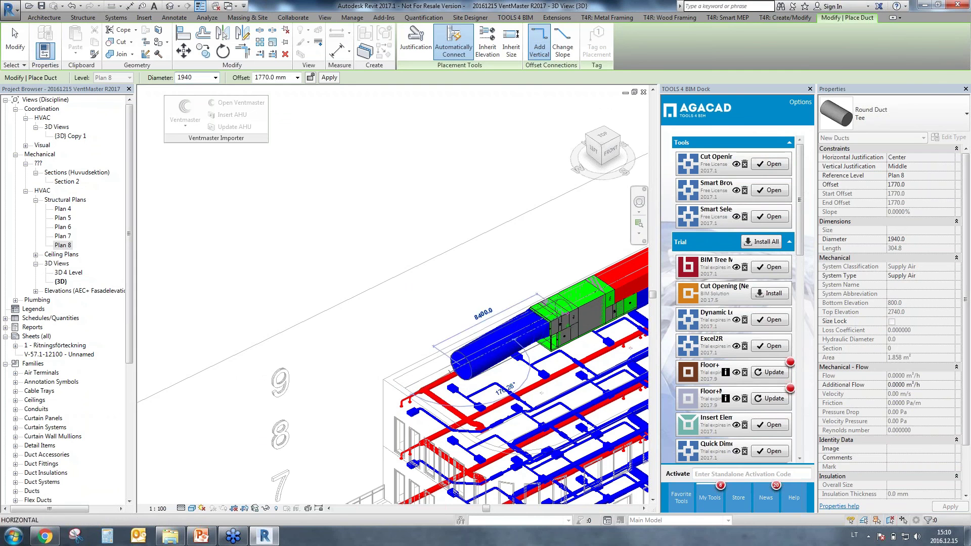
pyautogui.press('Escape')
pyautogui.press('Escape')
pyautogui.keyDown('shift'); pyautogui.moveTo(572, 352); pyautogui.dragTo(531, 348, button='middle'); pyautogui.keyUp('shift')
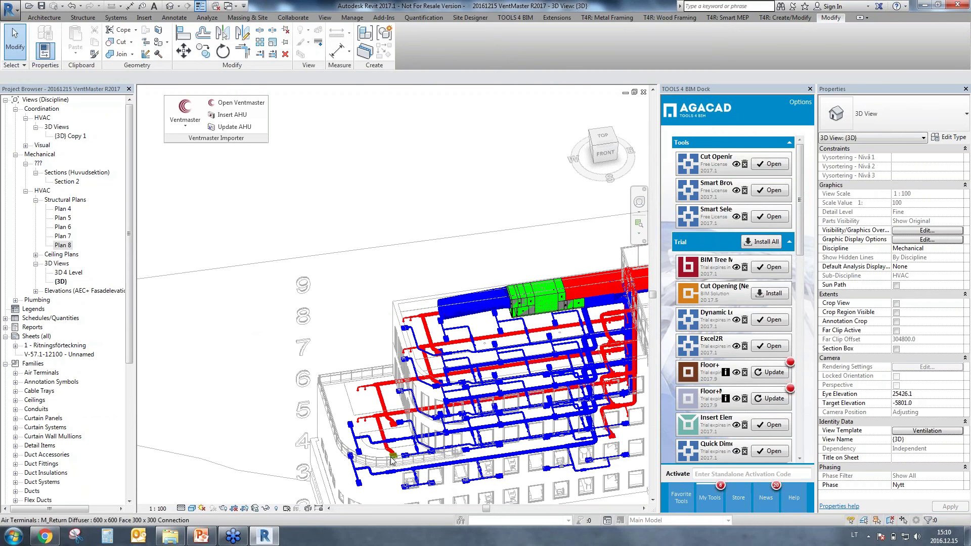
# Step: Change the Plan 4 return diffuser's flow from 720 to 1720 m³/h
pyautogui.scroll(8, 397, 452)
pyautogui.click(458, 451)
pyautogui.click(403, 450)
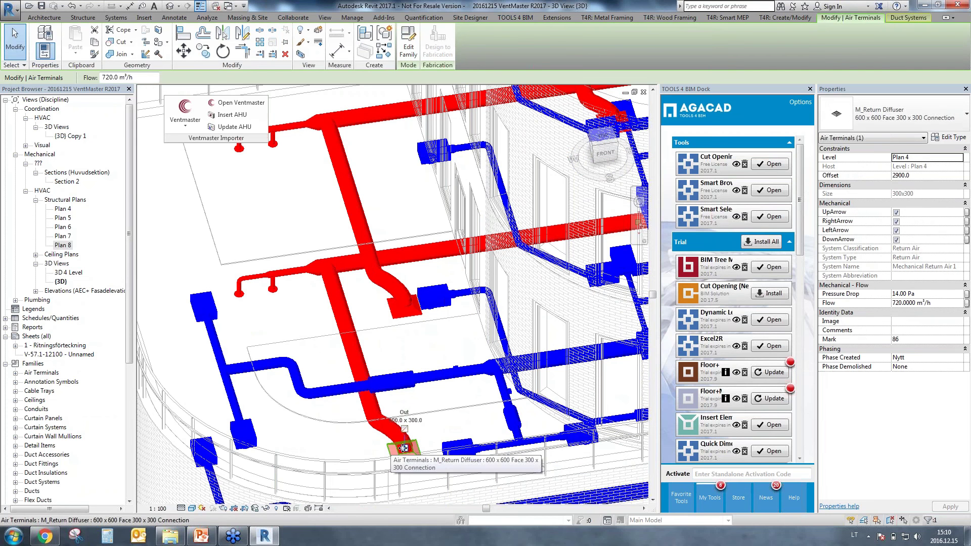
pyautogui.click(893, 303)
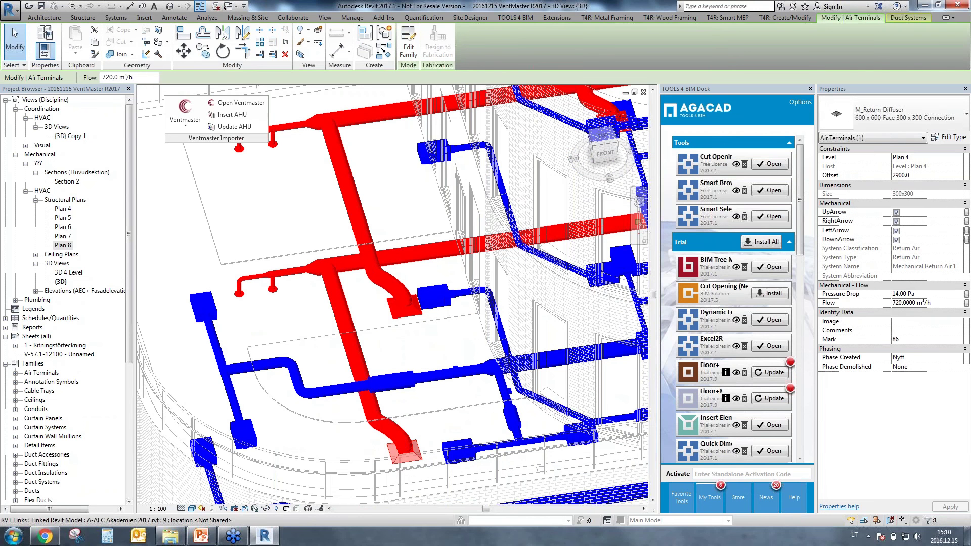
pyautogui.write('100')
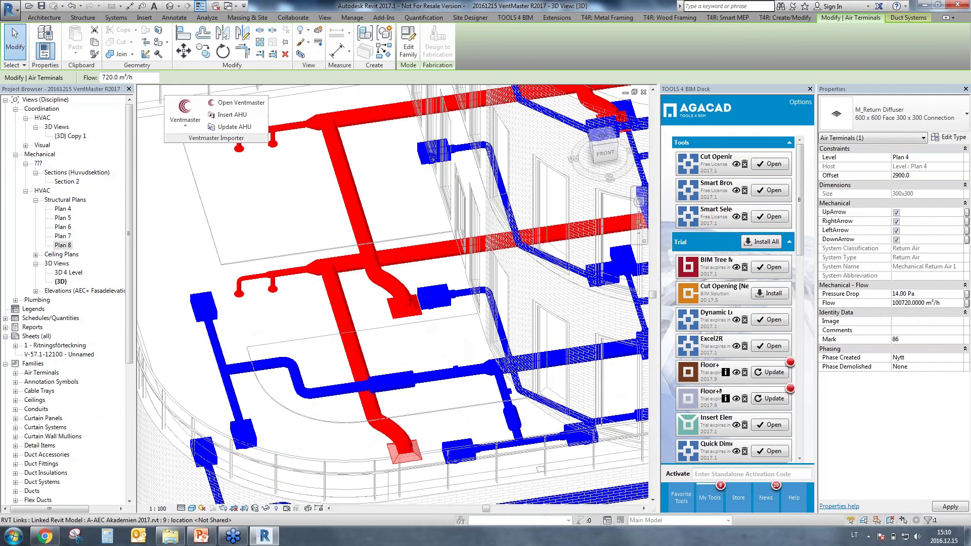
pyautogui.press('BackSpace')
pyautogui.press('BackSpace')
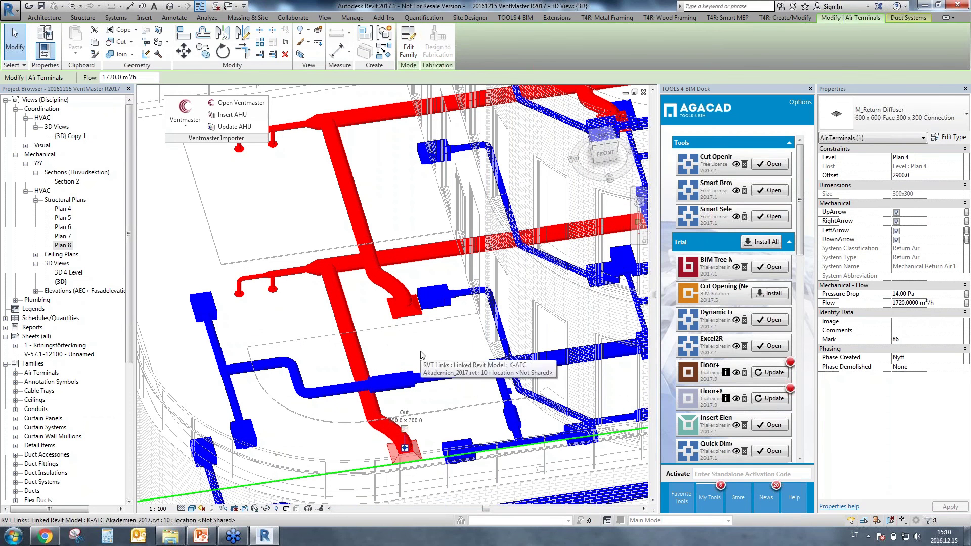
pyautogui.press('Escape')
pyautogui.moveTo(422, 355); pyautogui.dragTo(481, 228, button='middle')
pyautogui.moveTo(631, 163); pyautogui.dragTo(593, 205, button='middle')
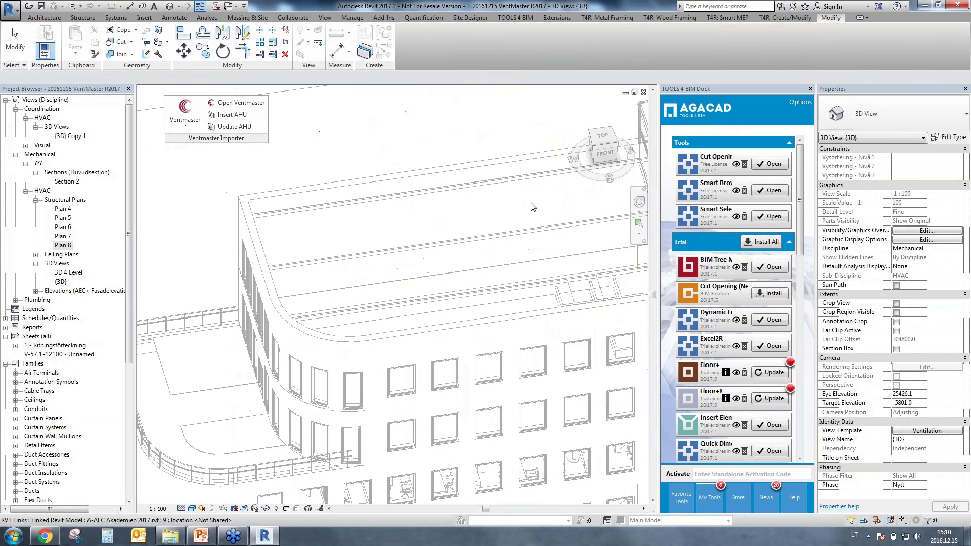
pyautogui.click(592, 206)
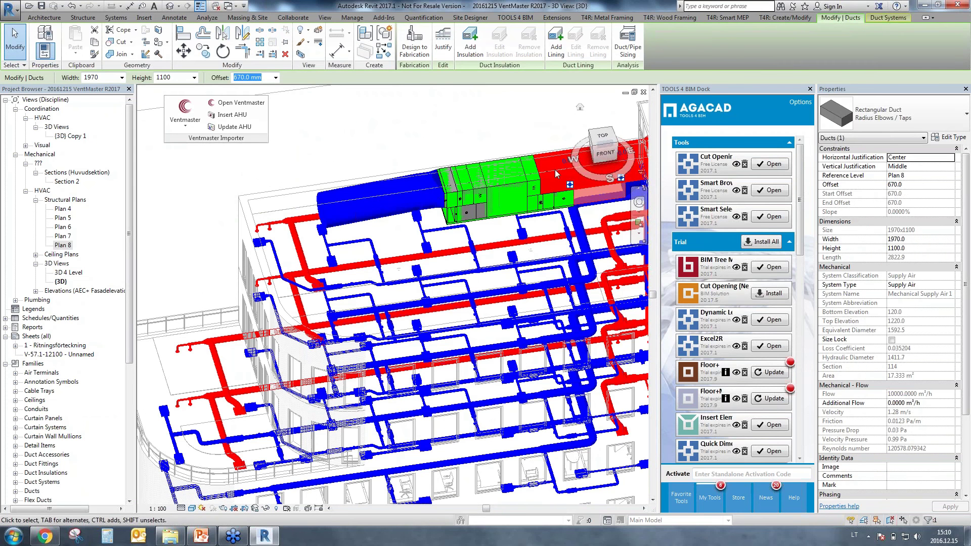
pyautogui.press('Escape')
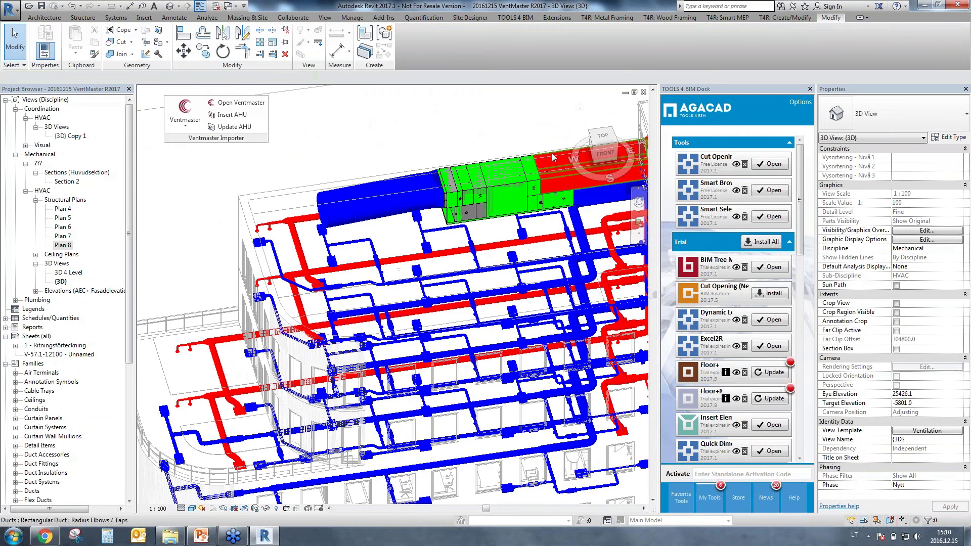
pyautogui.click(552, 165)
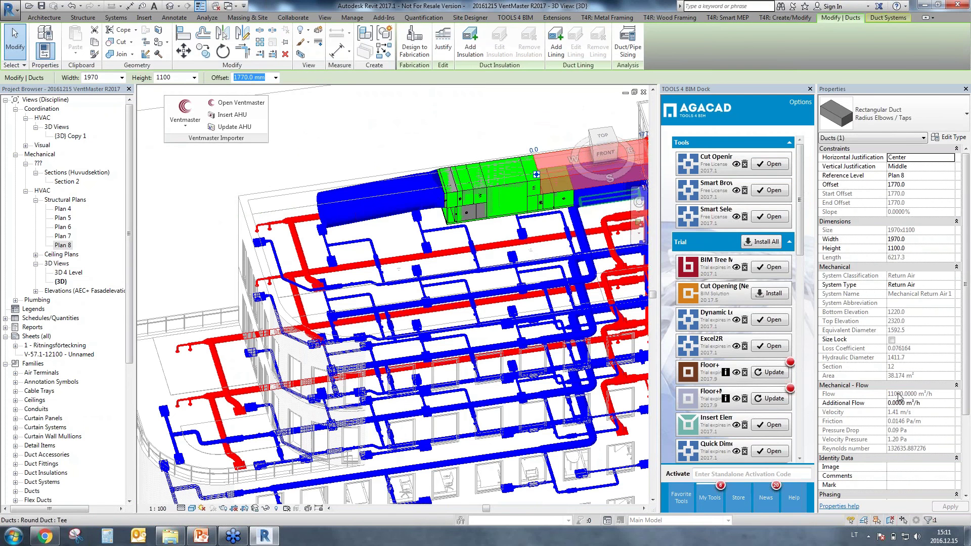
pyautogui.press('Escape')
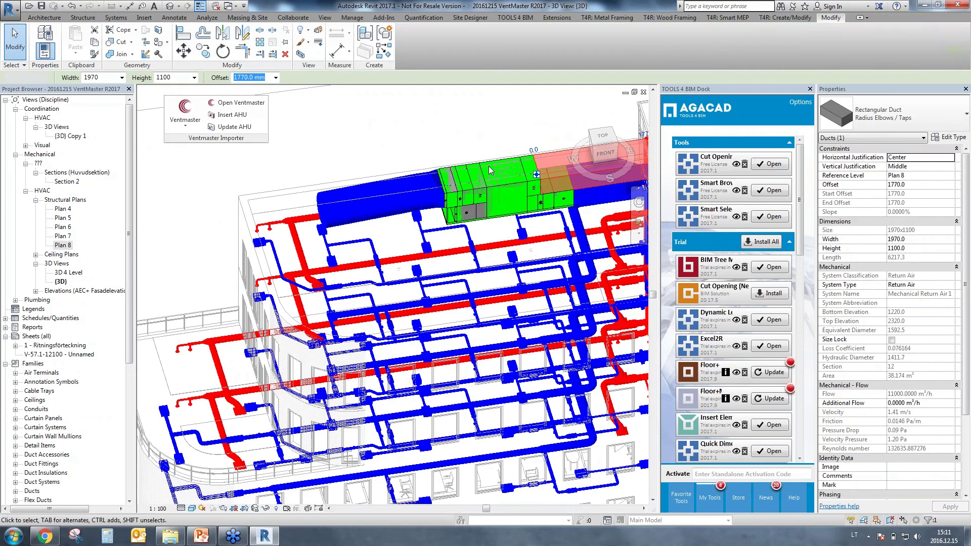
pyautogui.click(489, 167)
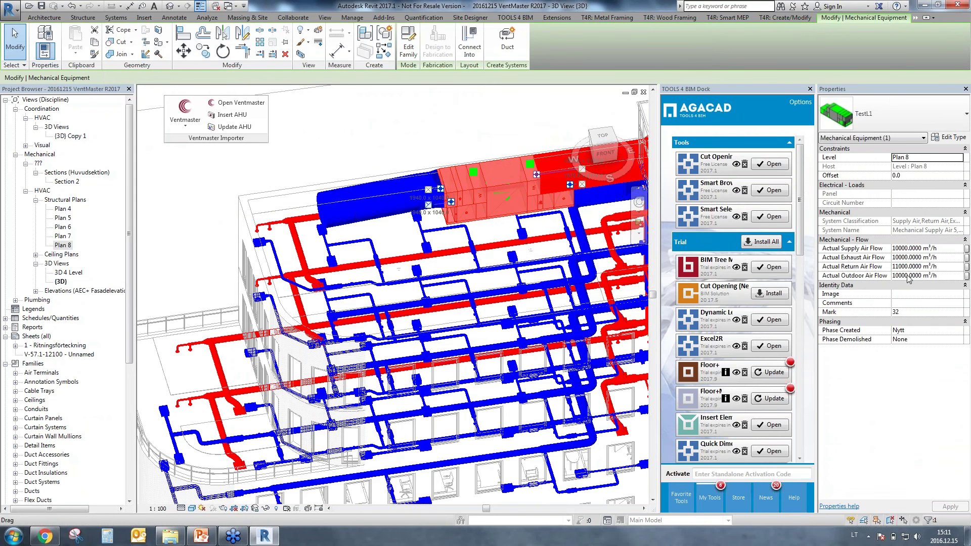
pyautogui.click(377, 157)
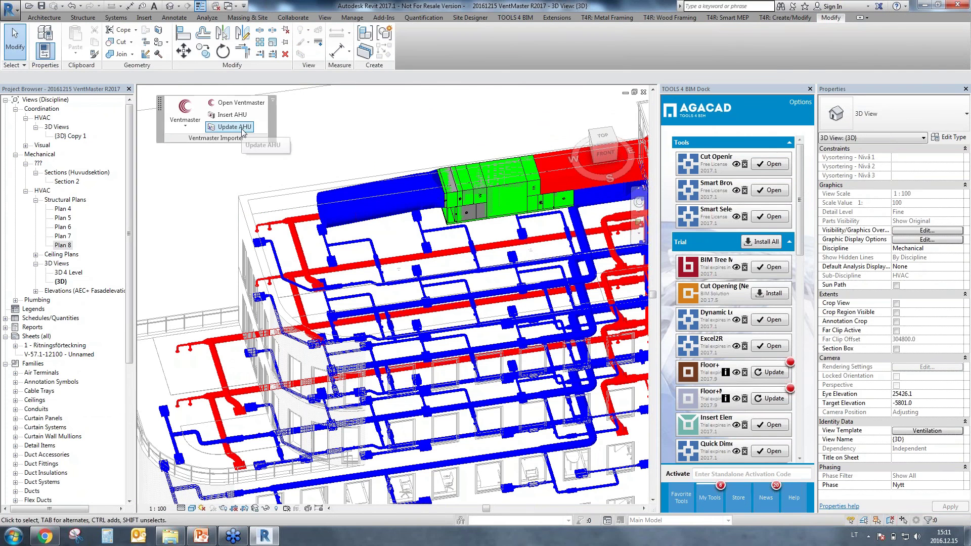
# Step: Open the TestL1 unit in VentMaster and set supply and exhaust airflow to 11000 m³/h
pyautogui.click(229, 127)
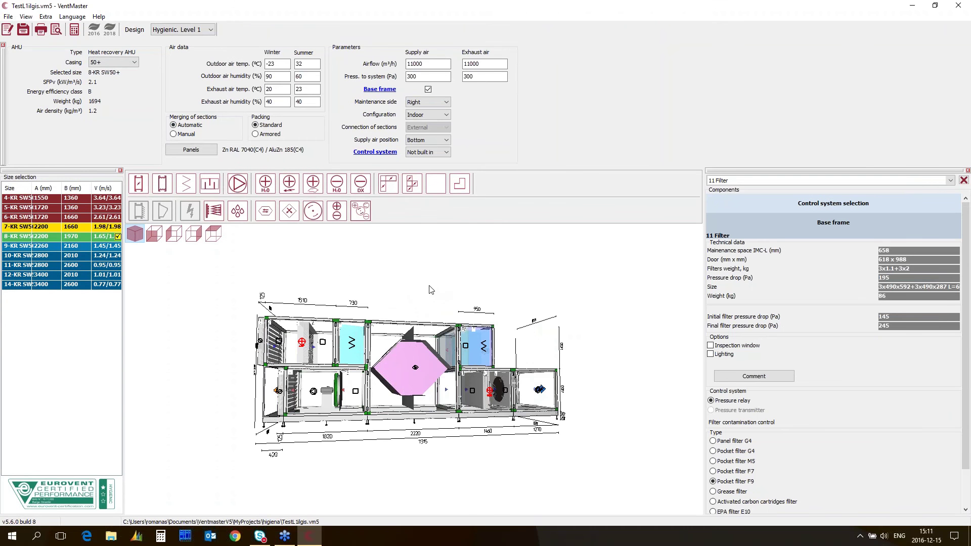
pyautogui.moveTo(424, 285); pyautogui.dragTo(337, 298)
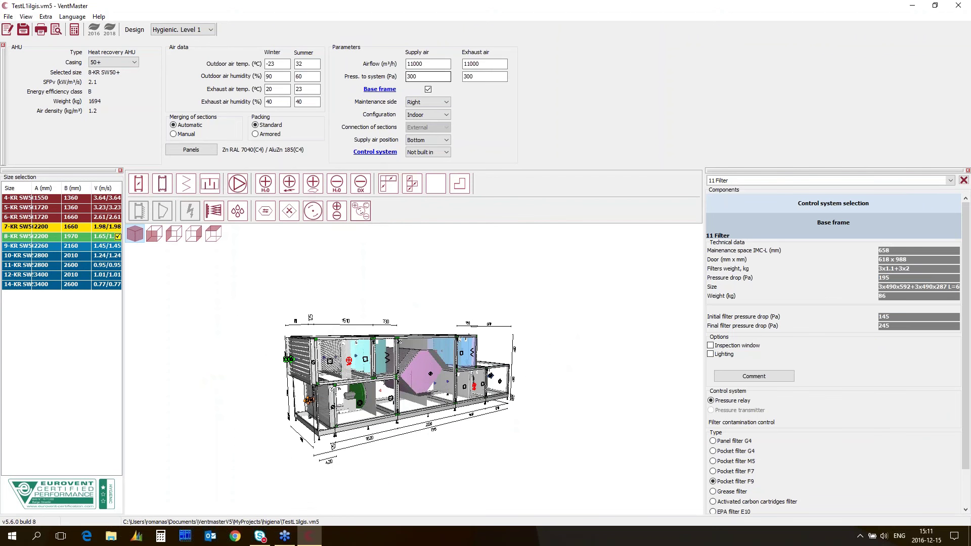
pyautogui.doubleClick(423, 64)
pyautogui.press('Tab')
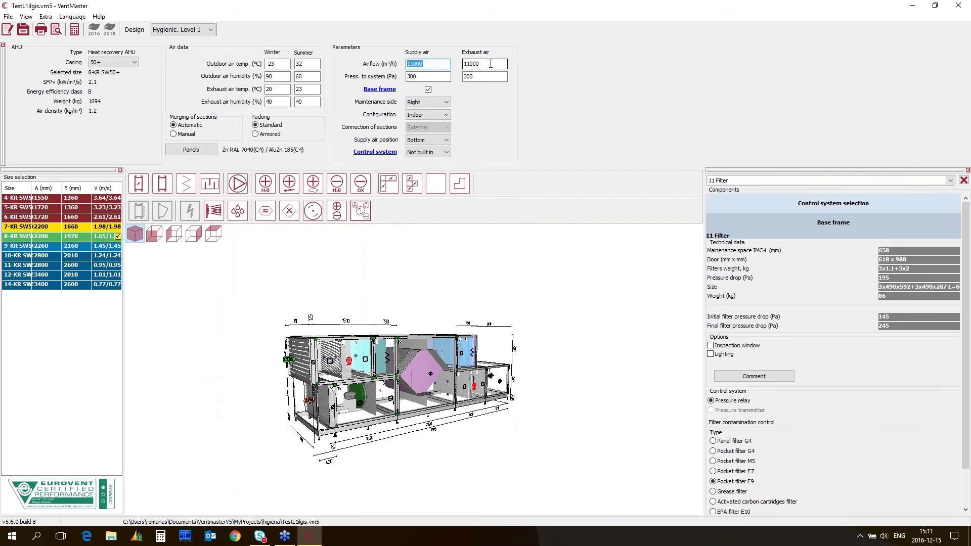
pyautogui.doubleClick(431, 64)
pyautogui.press('Tab')
pyautogui.press('End')
pyautogui.hotkey('shift', 'Home')
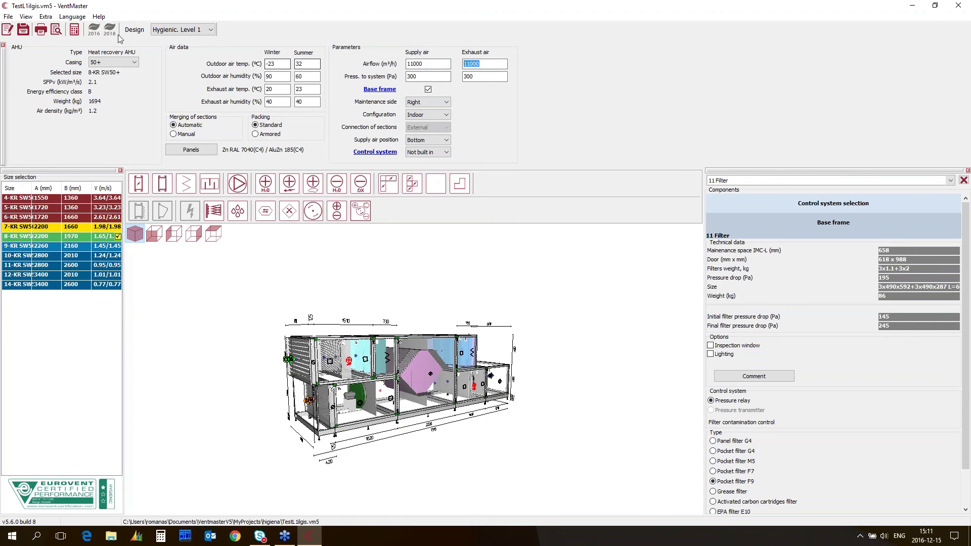
# Step: Recalculate the unit (SFPv 1.87, class A, 1964 kg) and review the 2018 ecodesign table
pyautogui.click(75, 30)
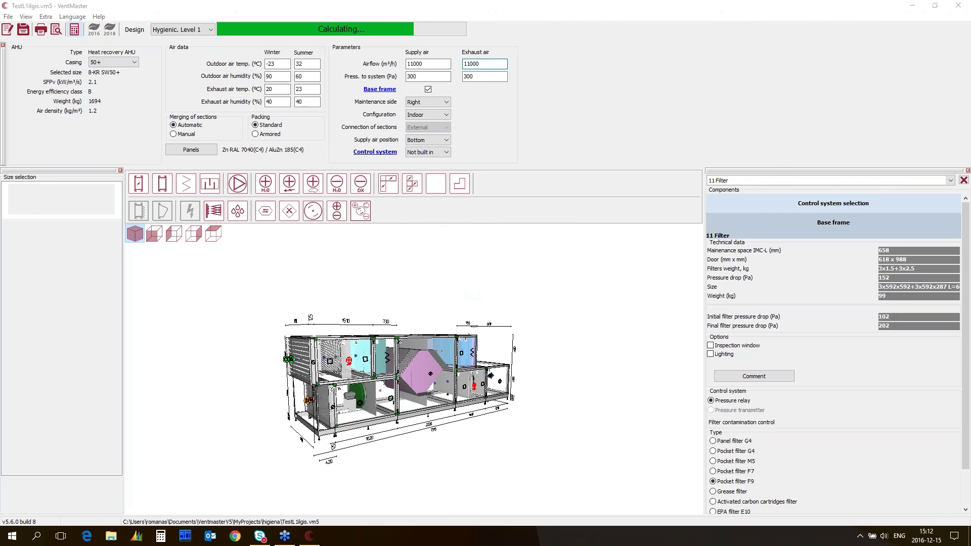
pyautogui.click(553, 280)
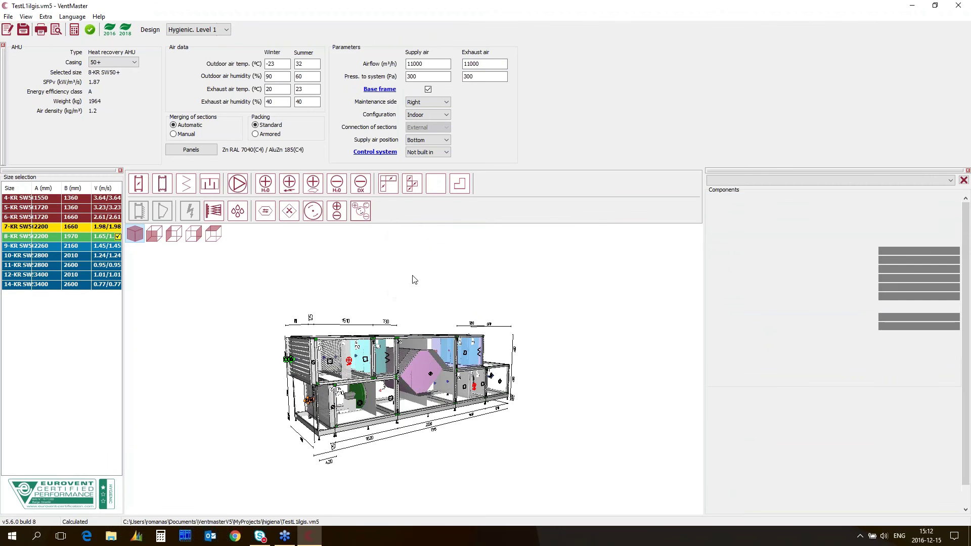
pyautogui.click(127, 32)
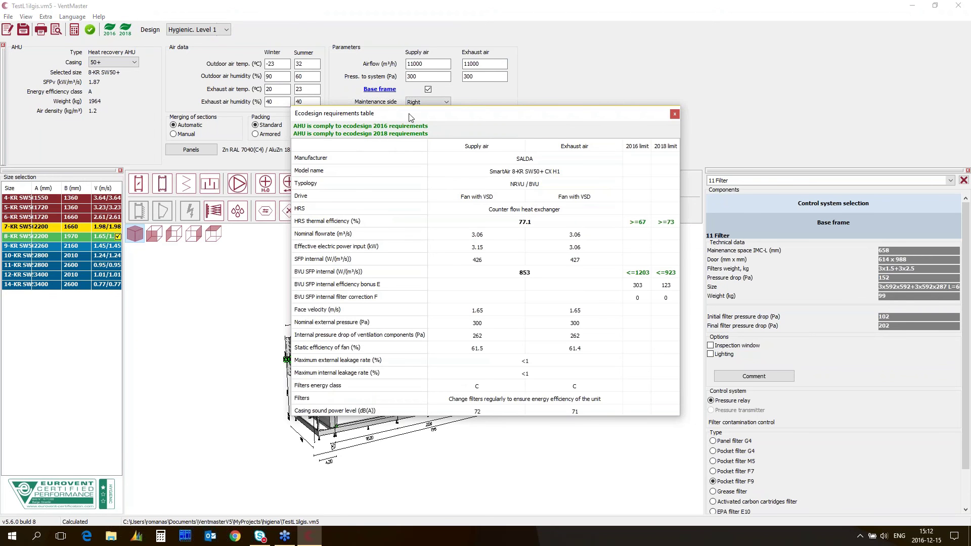
pyautogui.moveTo(410, 117); pyautogui.dragTo(337, 153)
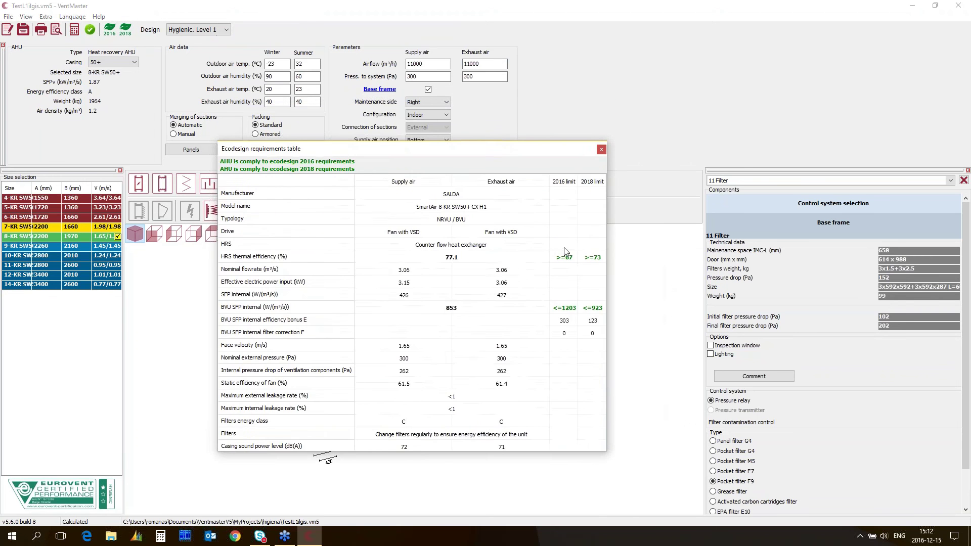
pyautogui.click(602, 149)
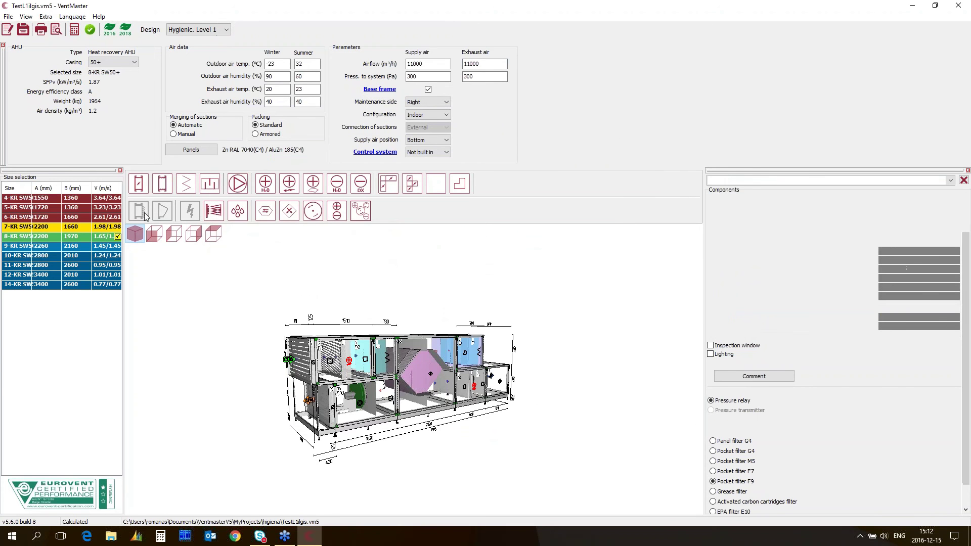
# Step: Export the recalculated 11000 m³/h unit via File > Export to REVIT and confirm Done
pyautogui.click(8, 16)
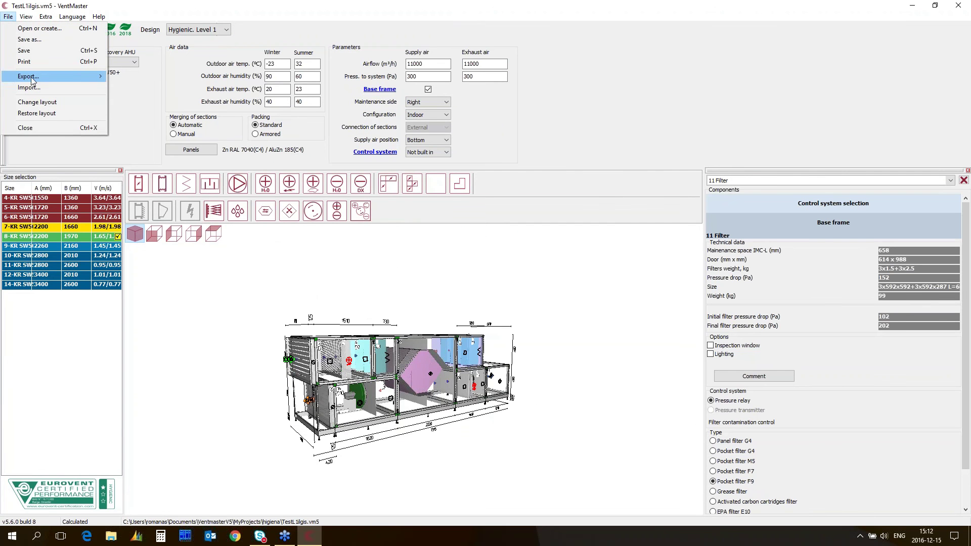
pyautogui.moveTo(31, 77)
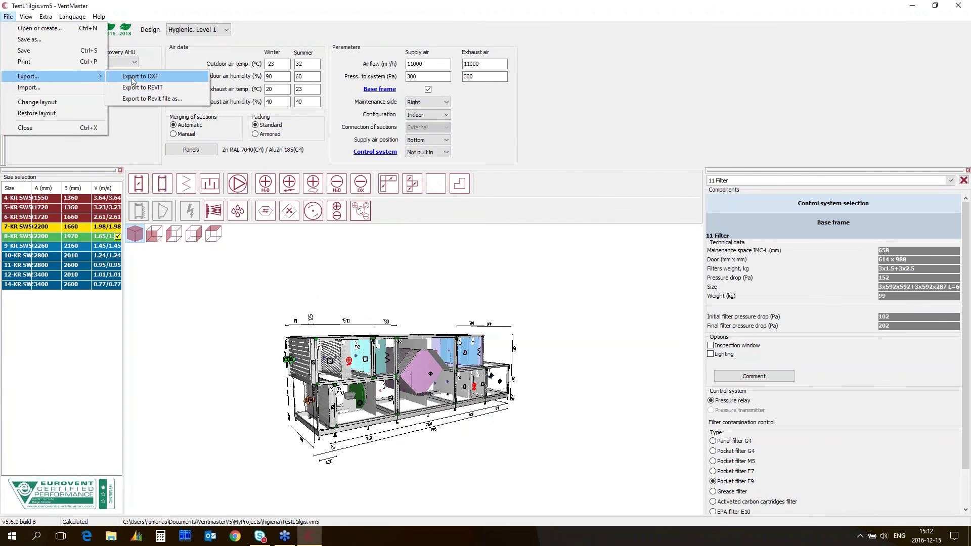
pyautogui.click(156, 86)
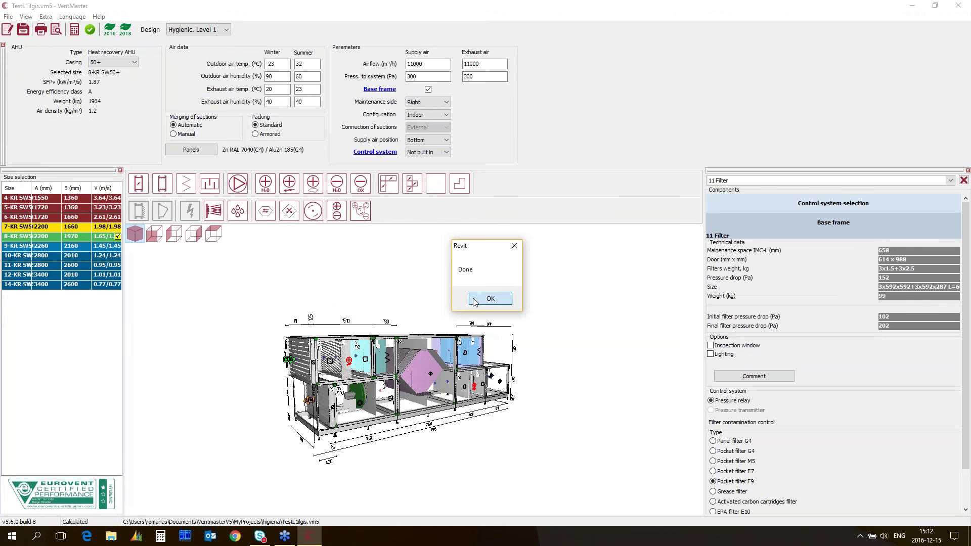
pyautogui.click(475, 300)
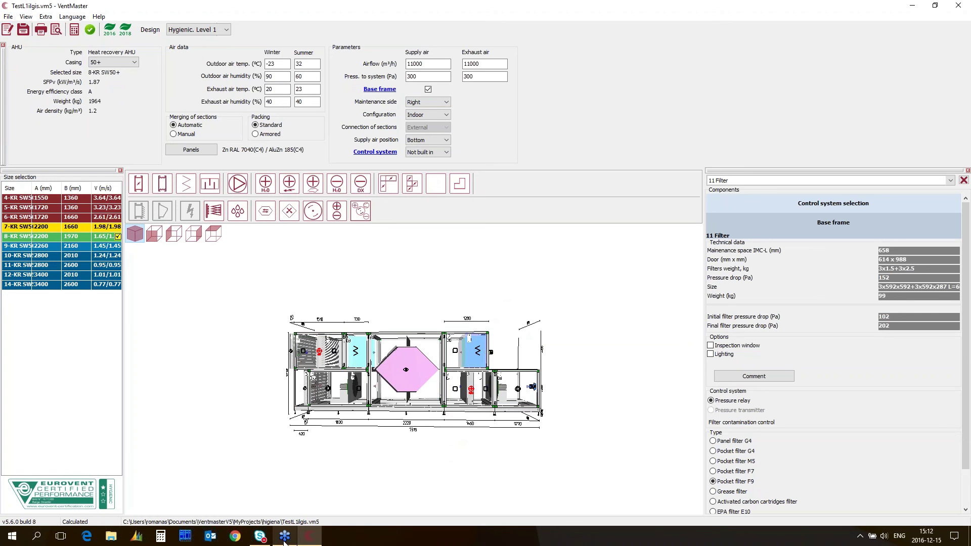
pyautogui.moveTo(285, 540)
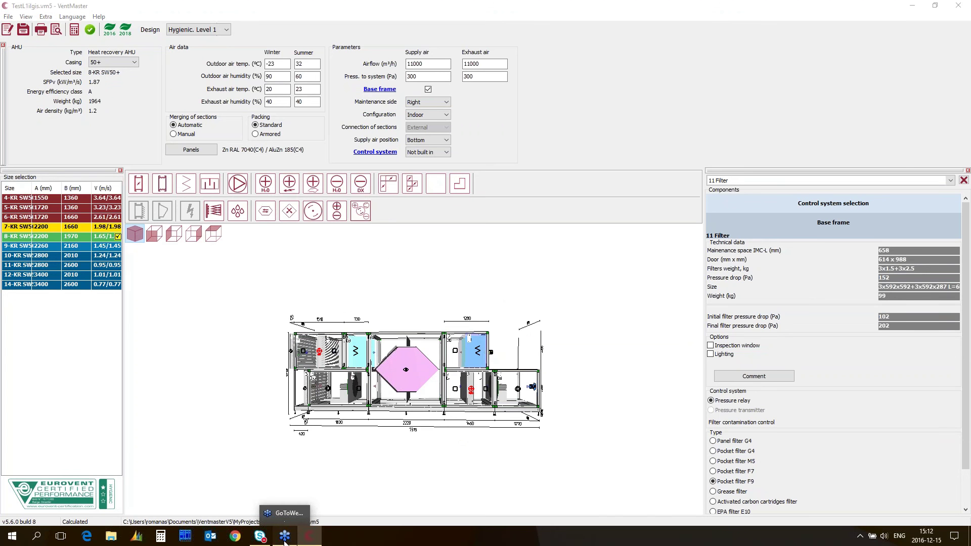
# Step: Back in Revit, reload the AHU from TestL1.rv5, cancelling the extra placement afterwards
pyautogui.click(285, 540)
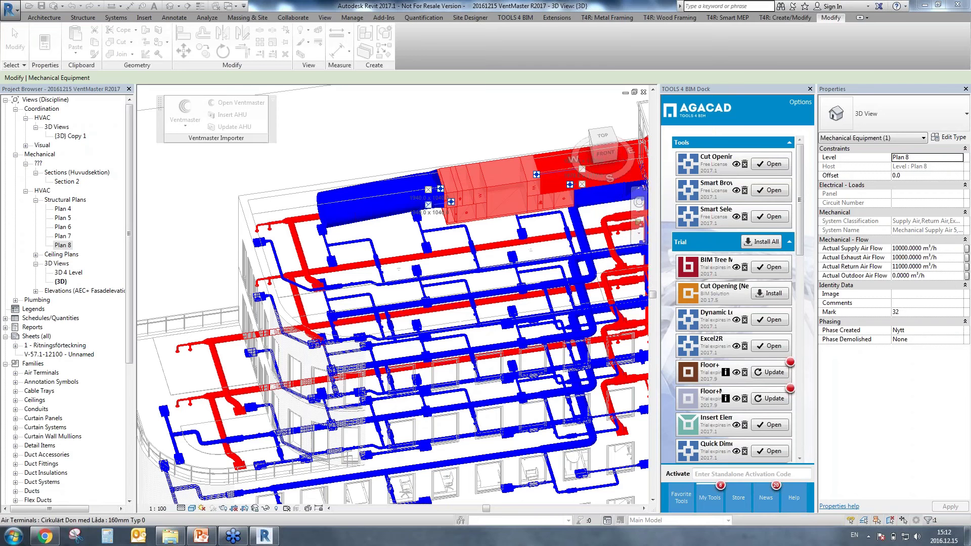
pyautogui.click(257, 116)
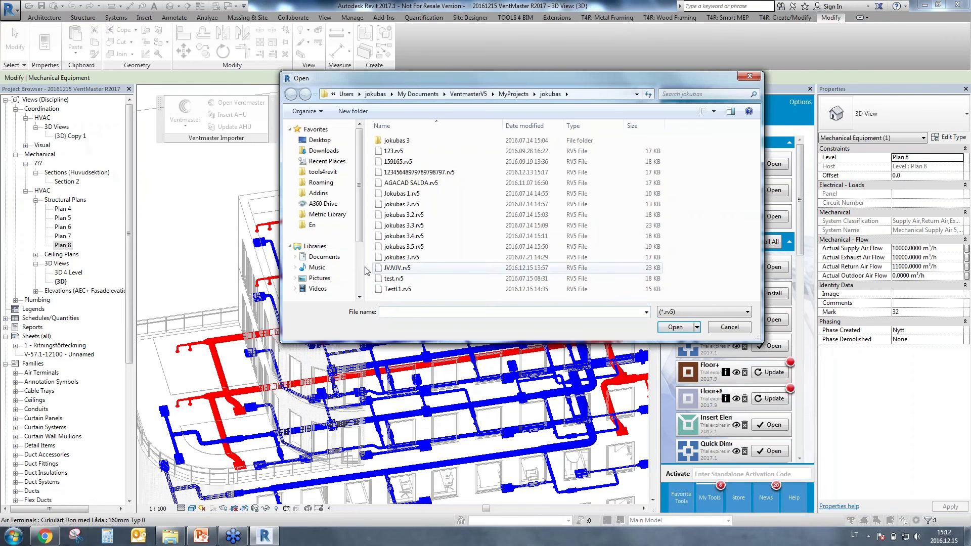
pyautogui.click(537, 290)
pyautogui.click(674, 328)
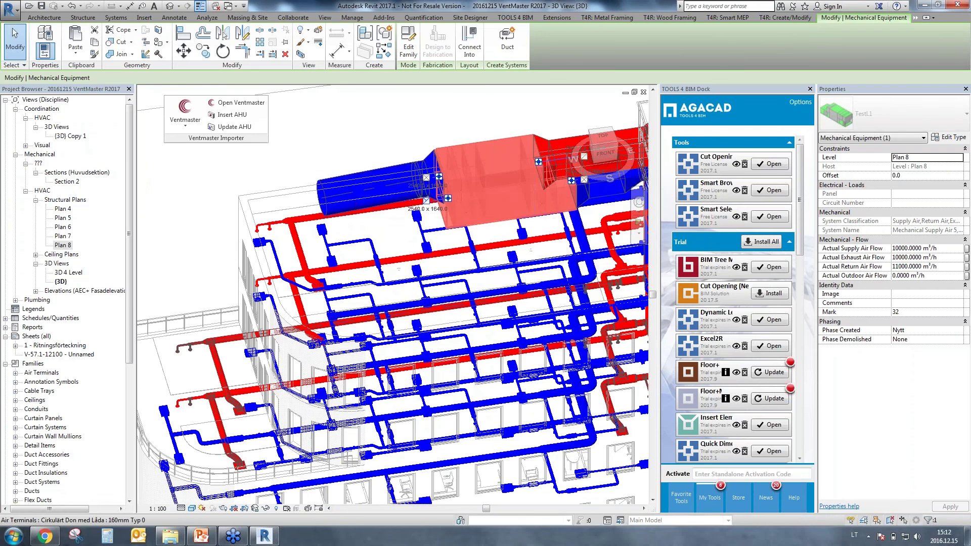
pyautogui.click(534, 289)
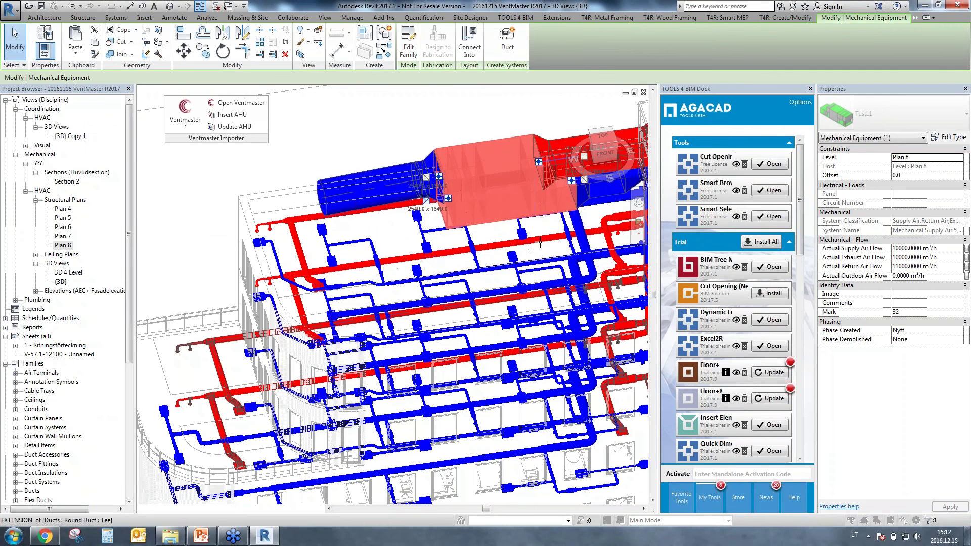
pyautogui.keyDown('shift'); pyautogui.moveTo(534, 289); pyautogui.dragTo(543, 243, button='middle'); pyautogui.keyUp('shift')
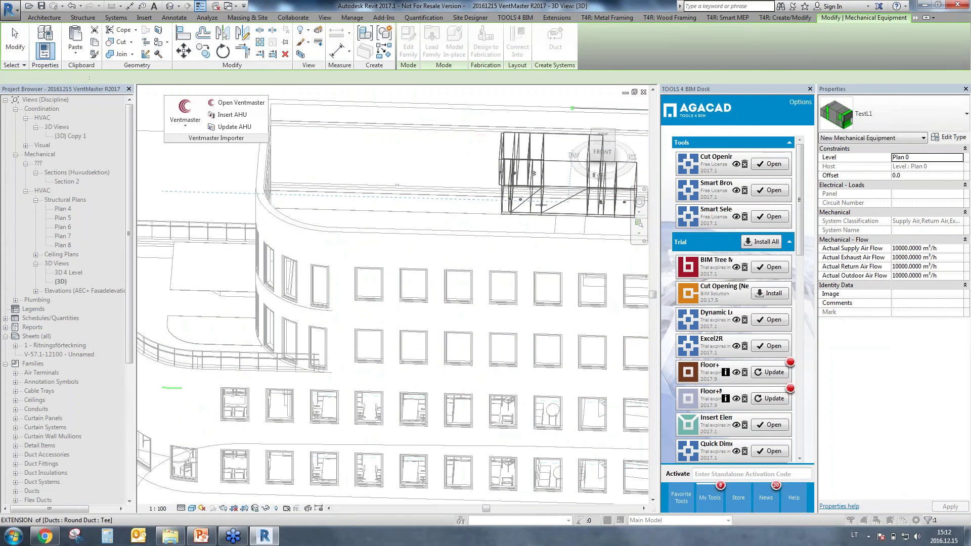
pyautogui.press('Escape')
pyautogui.press('Escape')
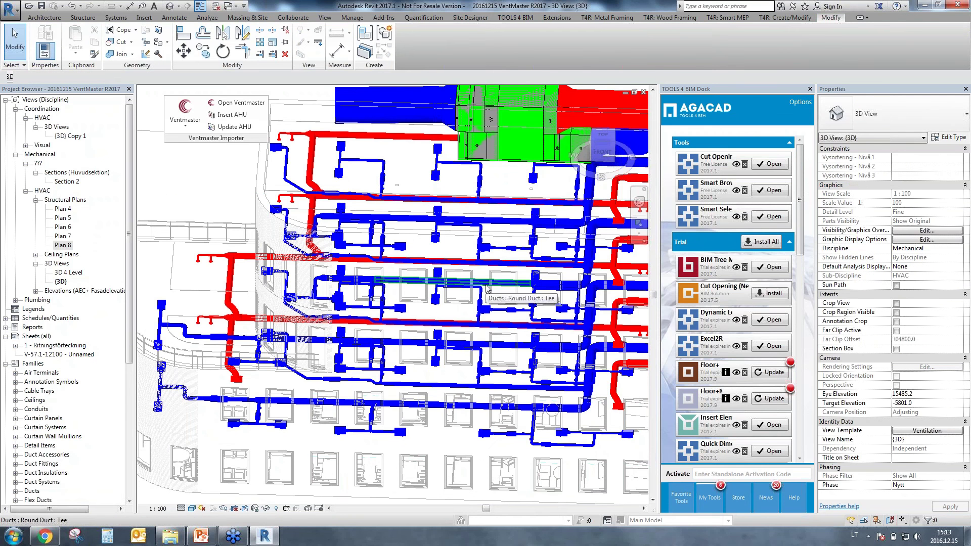
pyautogui.click(516, 111)
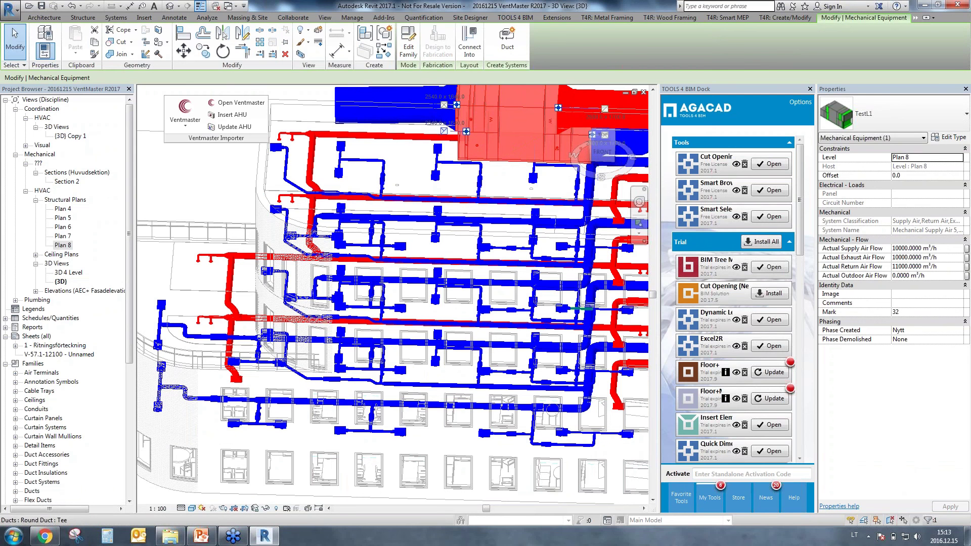
pyautogui.click(172, 194)
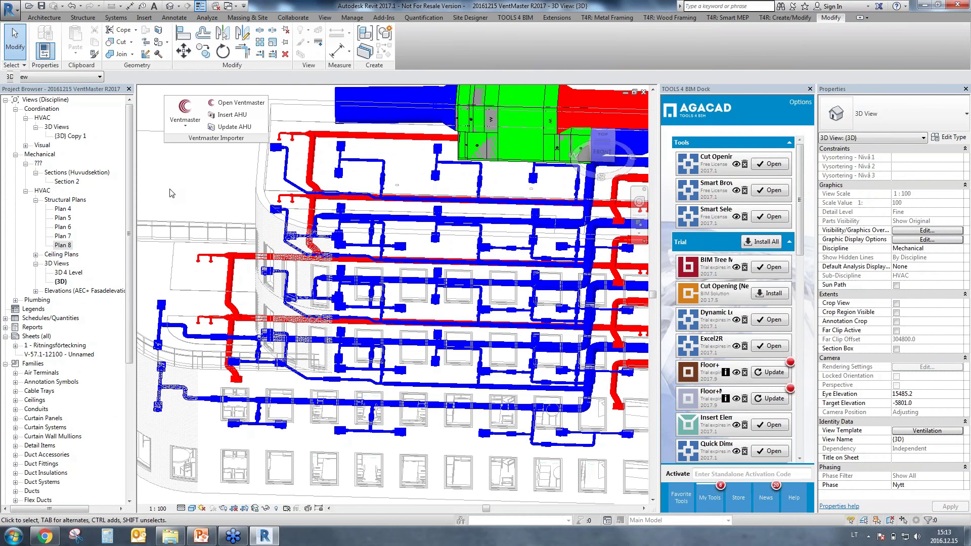
pyautogui.click(230, 103)
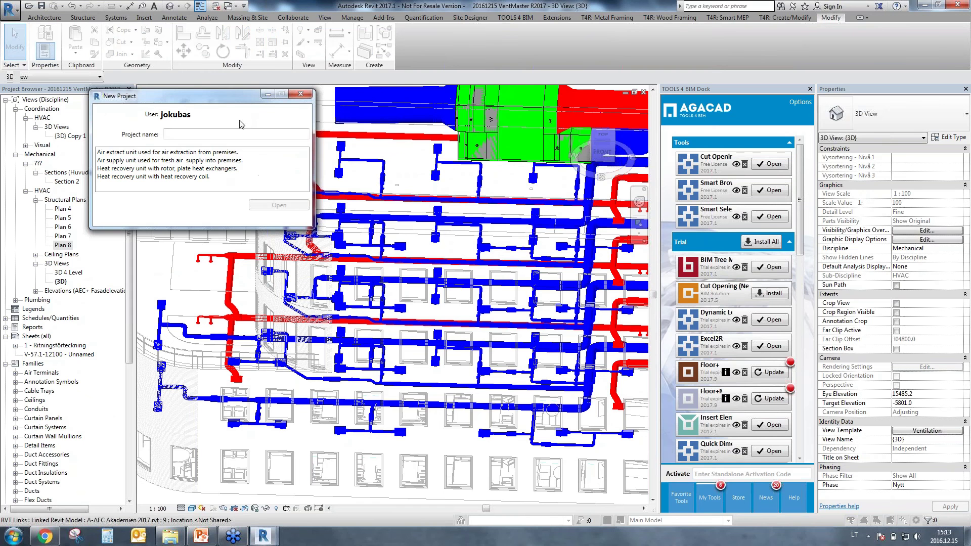
pyautogui.click(172, 155)
pyautogui.click(167, 161)
pyautogui.click(165, 176)
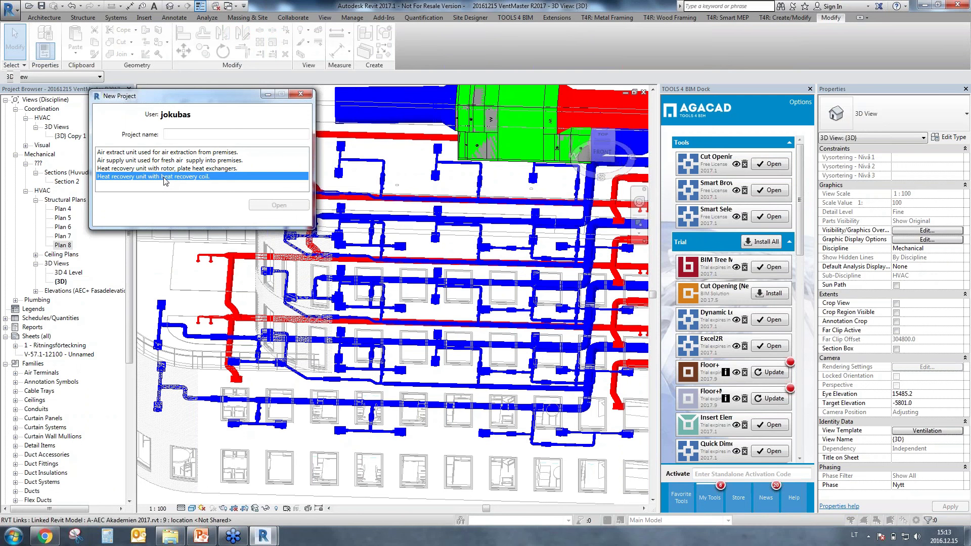
pyautogui.click(299, 96)
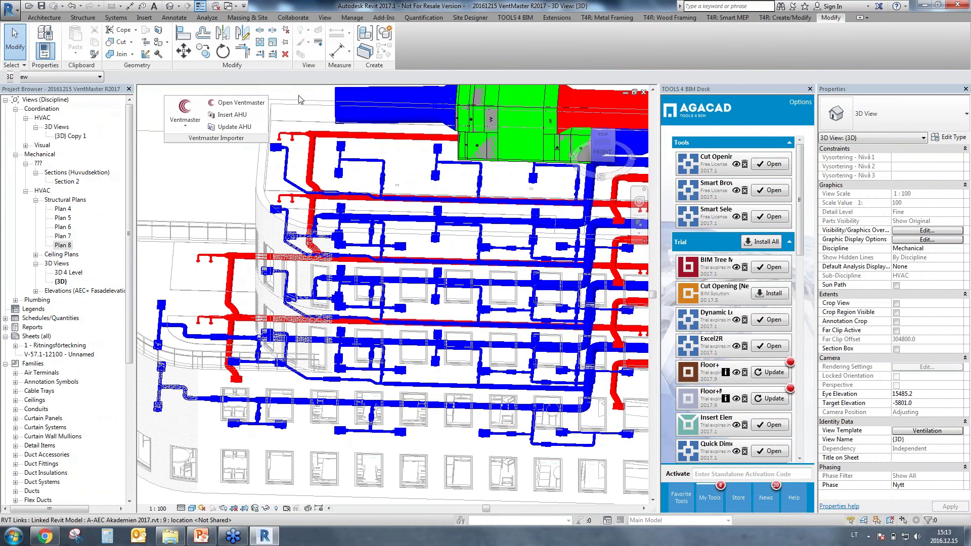